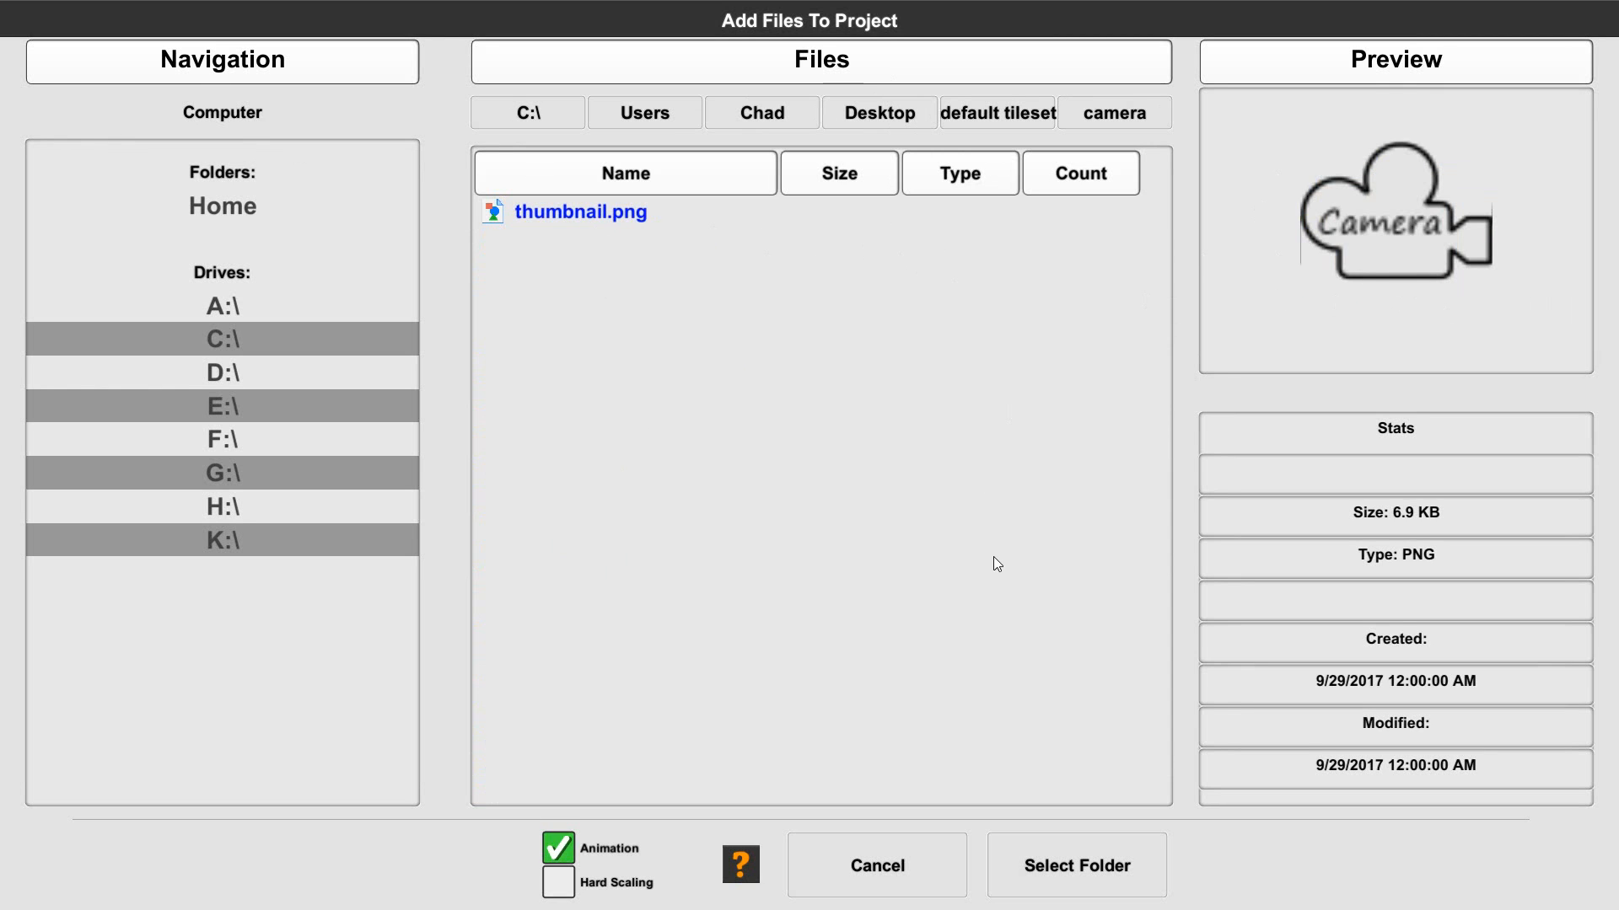
- Add the camera folder to the project as an animation and assign it the Camera tile type
click(1075, 865)
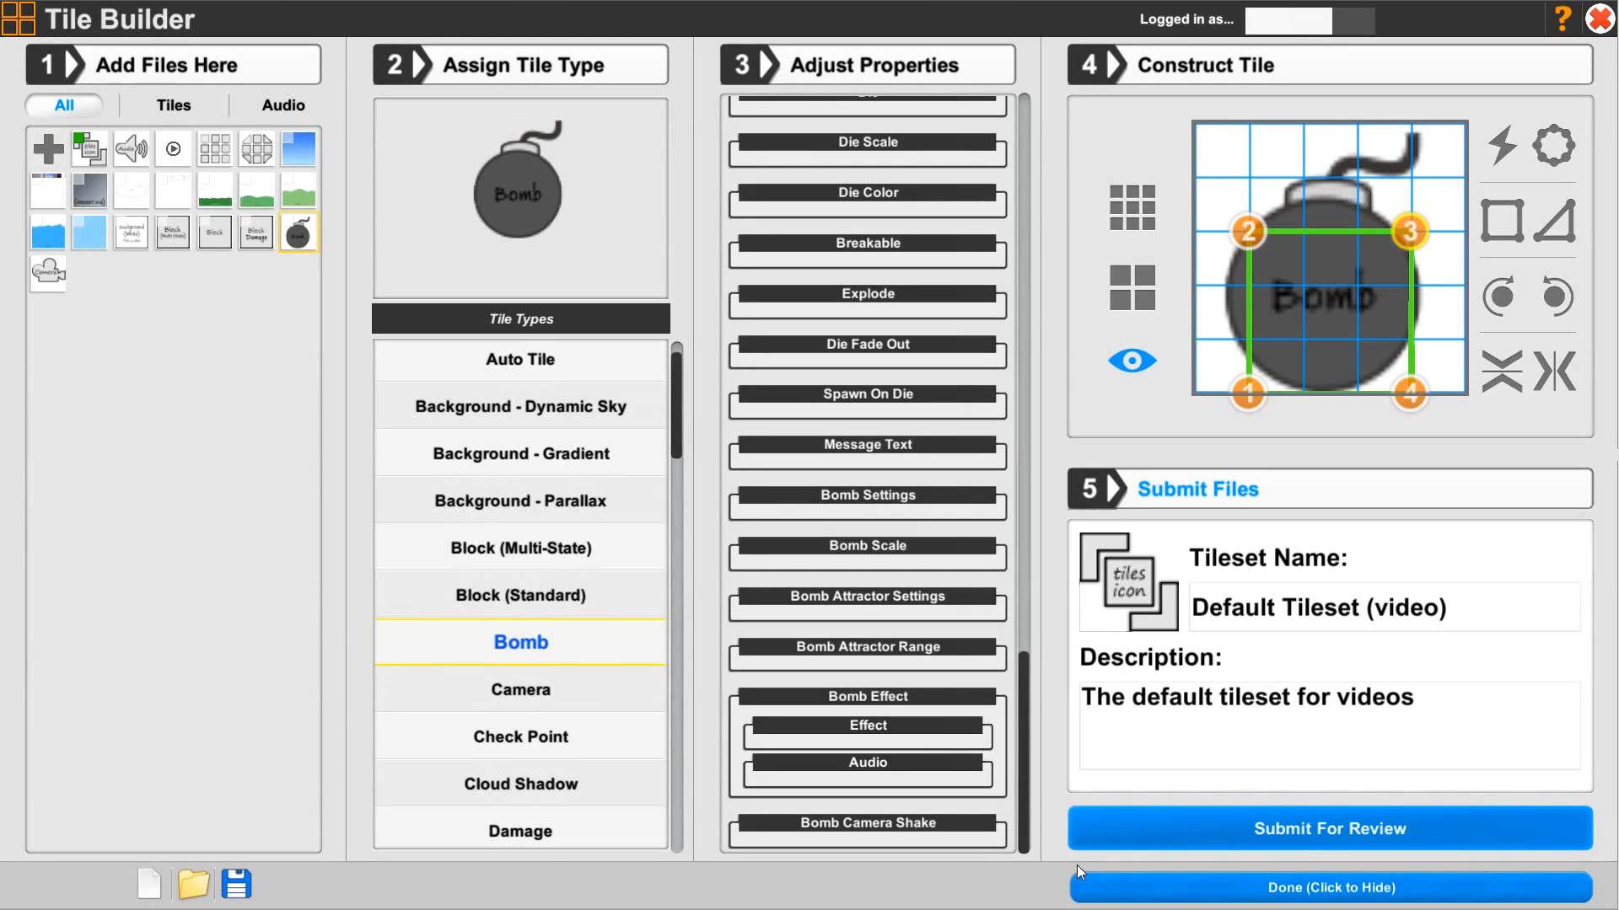
click(47, 274)
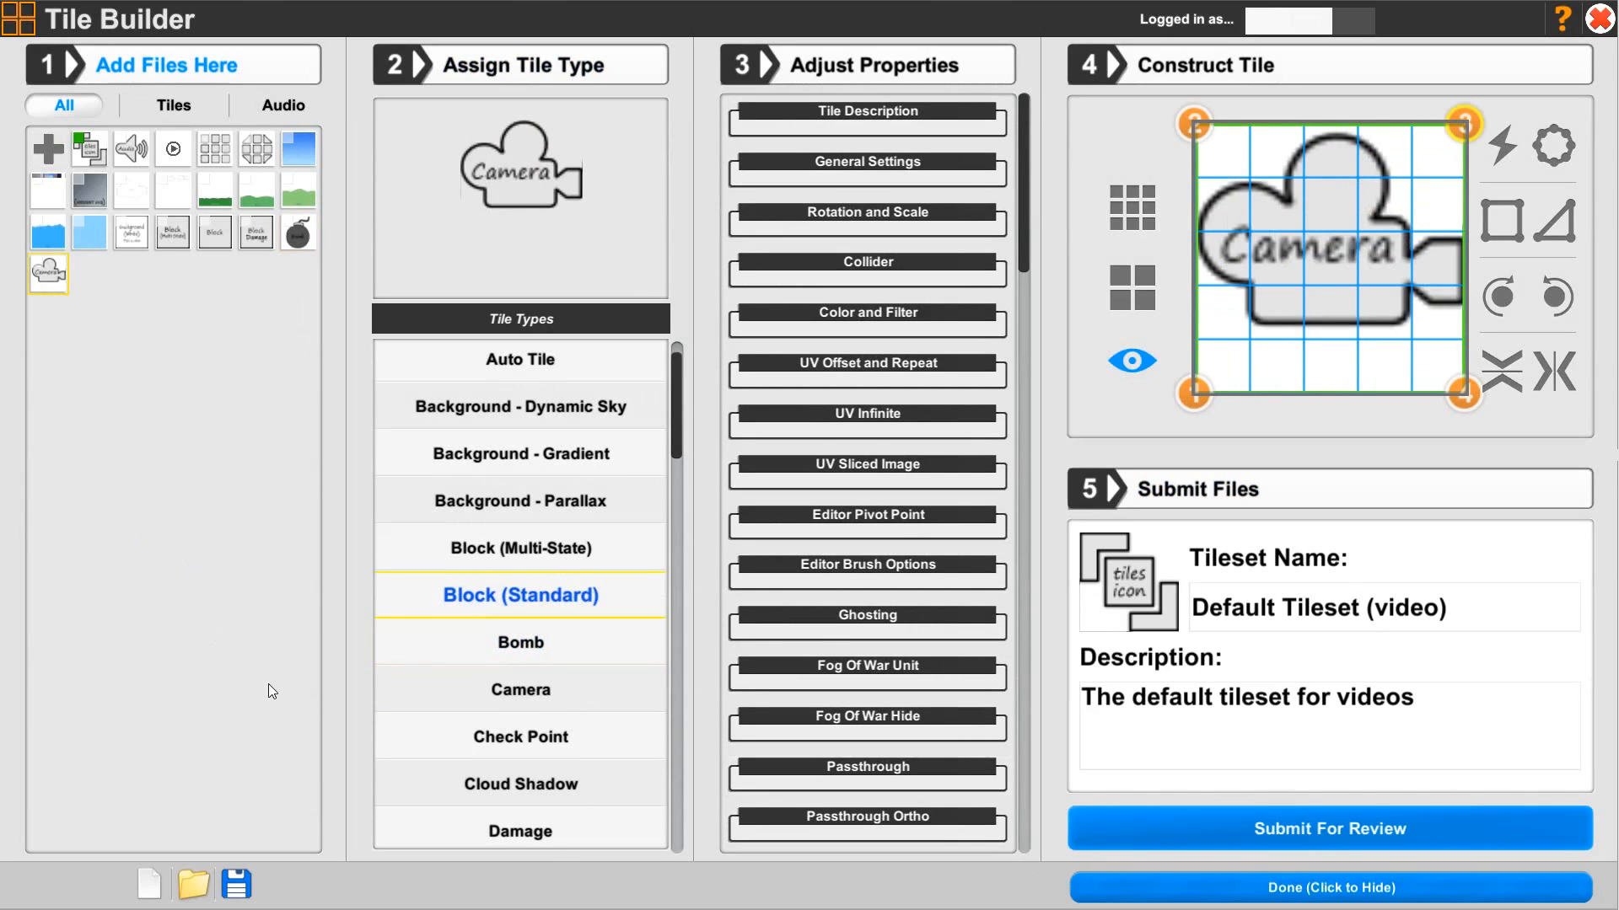
click(550, 699)
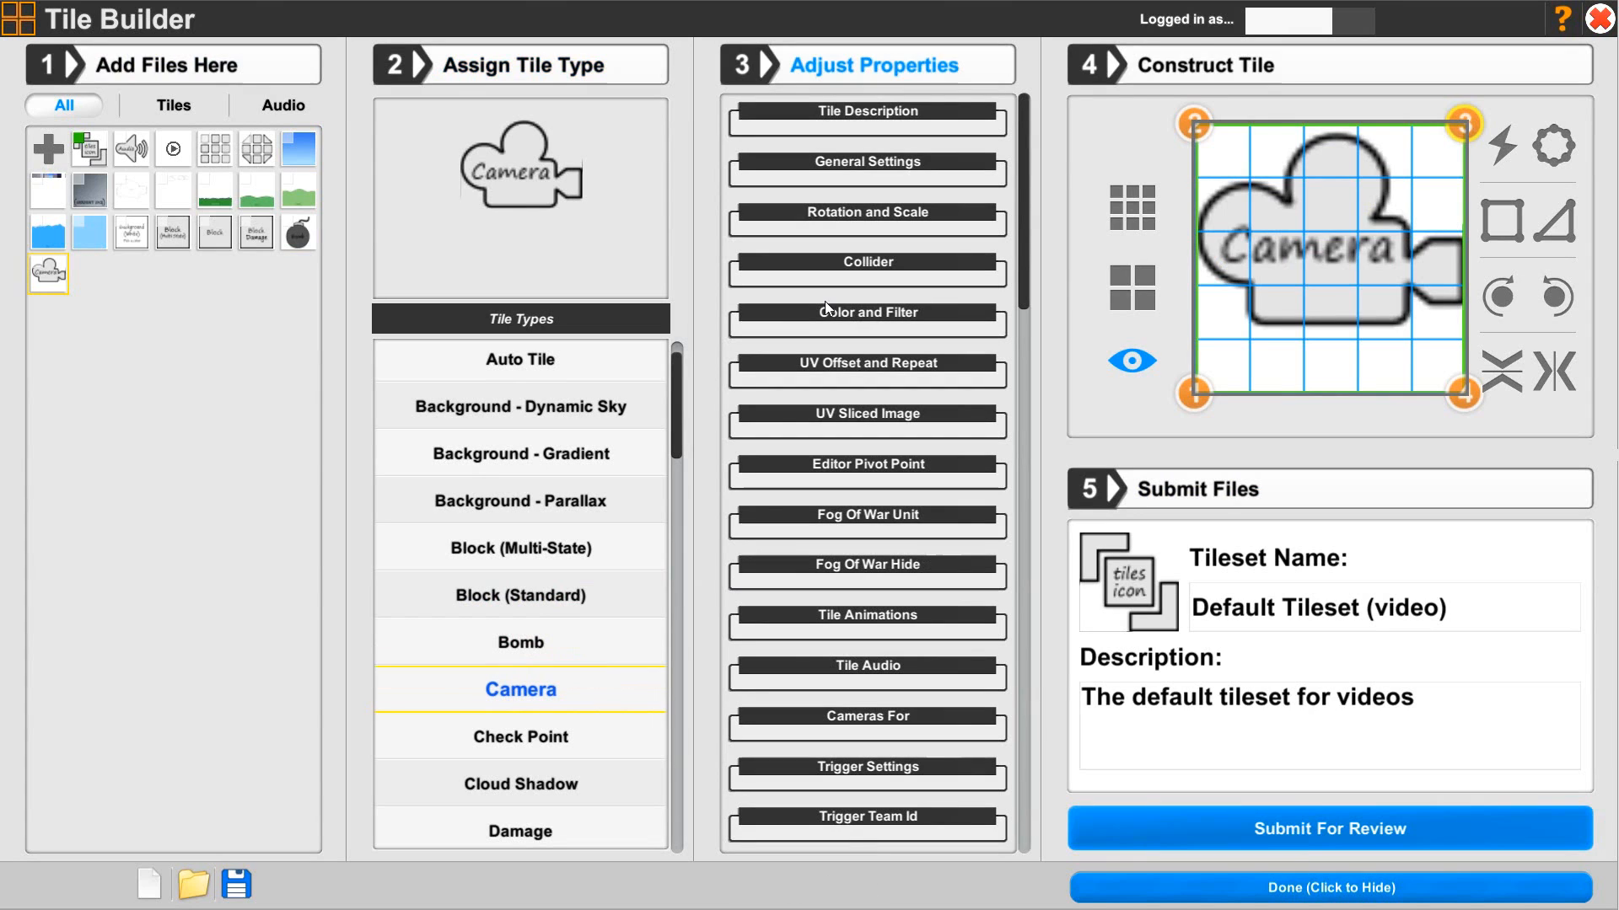
- Name the tile "Camera" and give it the description "Follow camera"
click(802, 114)
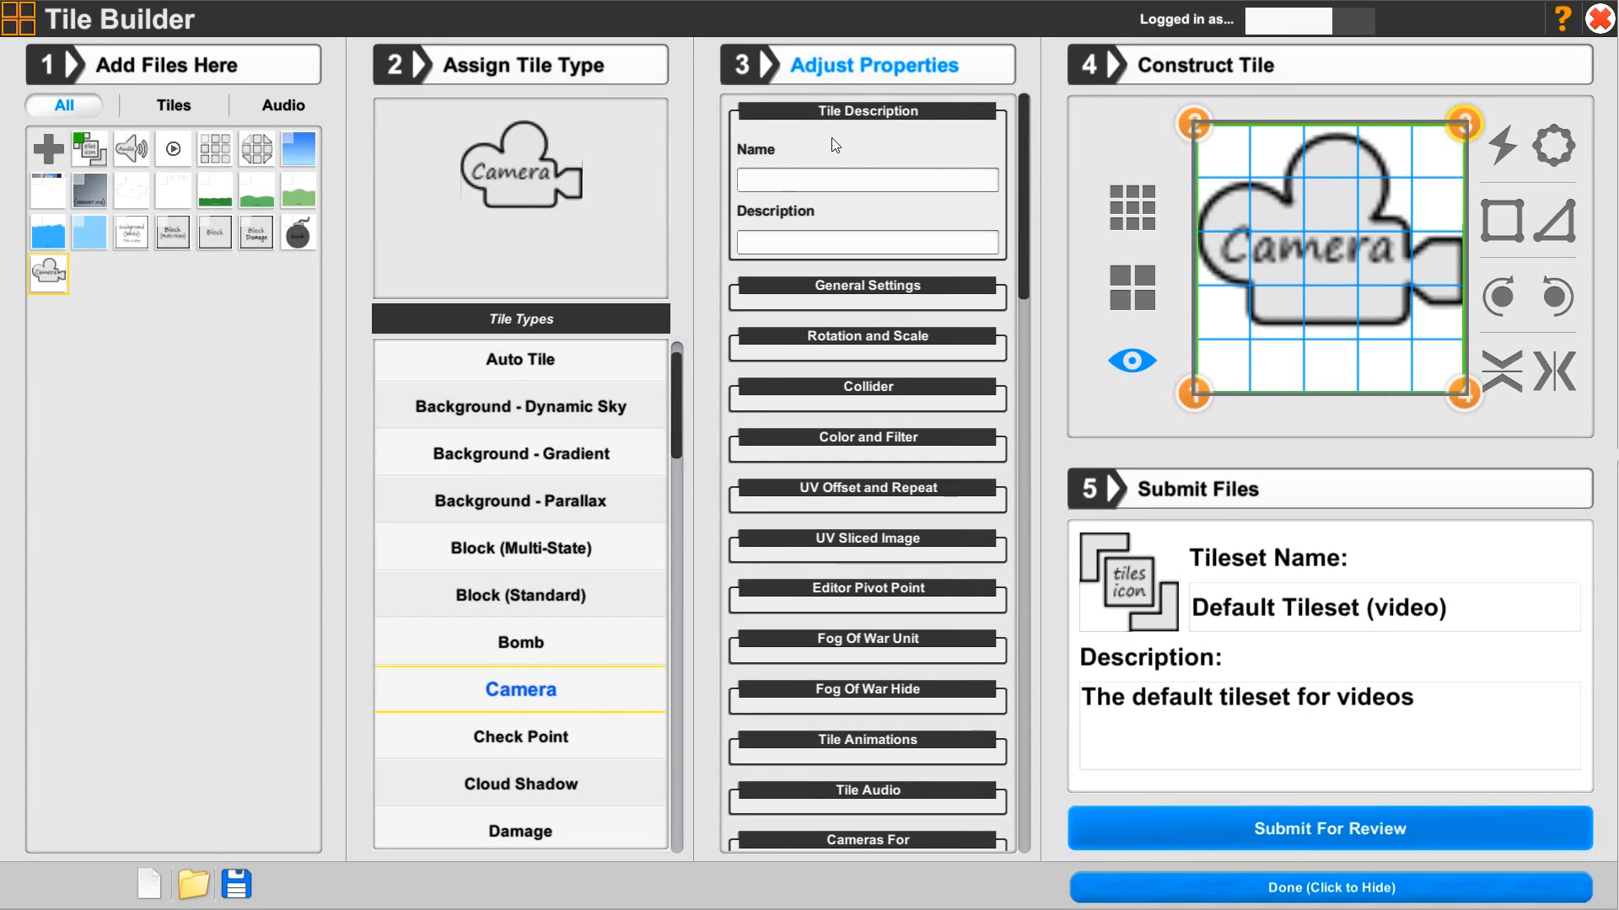
click(781, 183)
text(Camera)
key(Tab)
text(Follow comera)
click(817, 112)
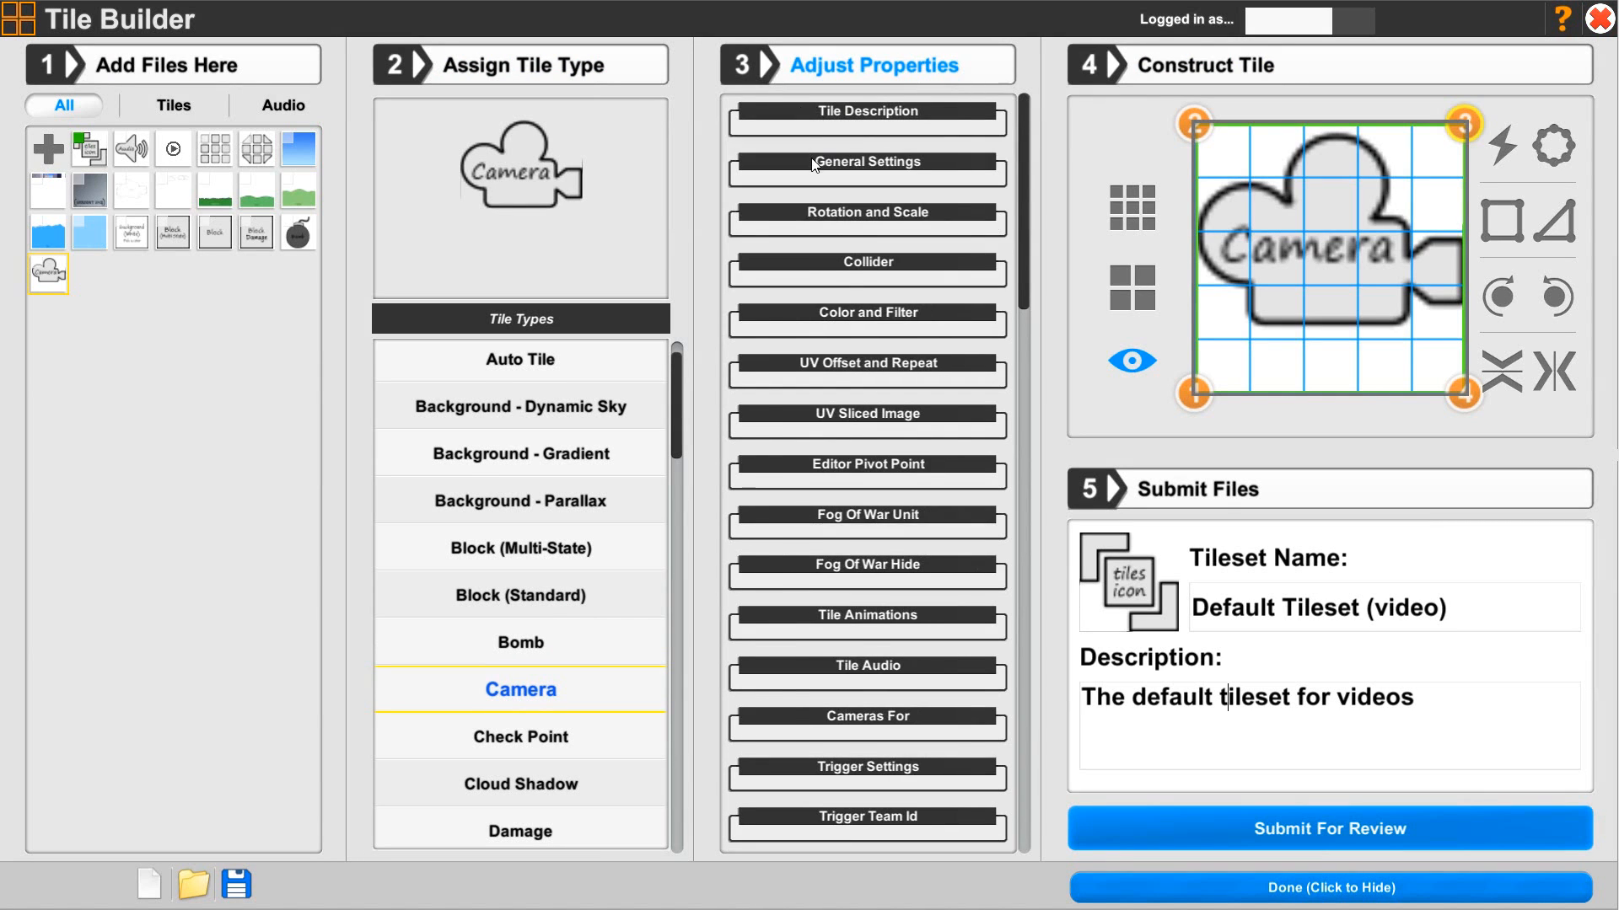
- Turn off Visible in game and Receive light for the camera tile, and assign "thumbnail" as its thumbnail image
click(812, 161)
click(750, 238)
click(752, 276)
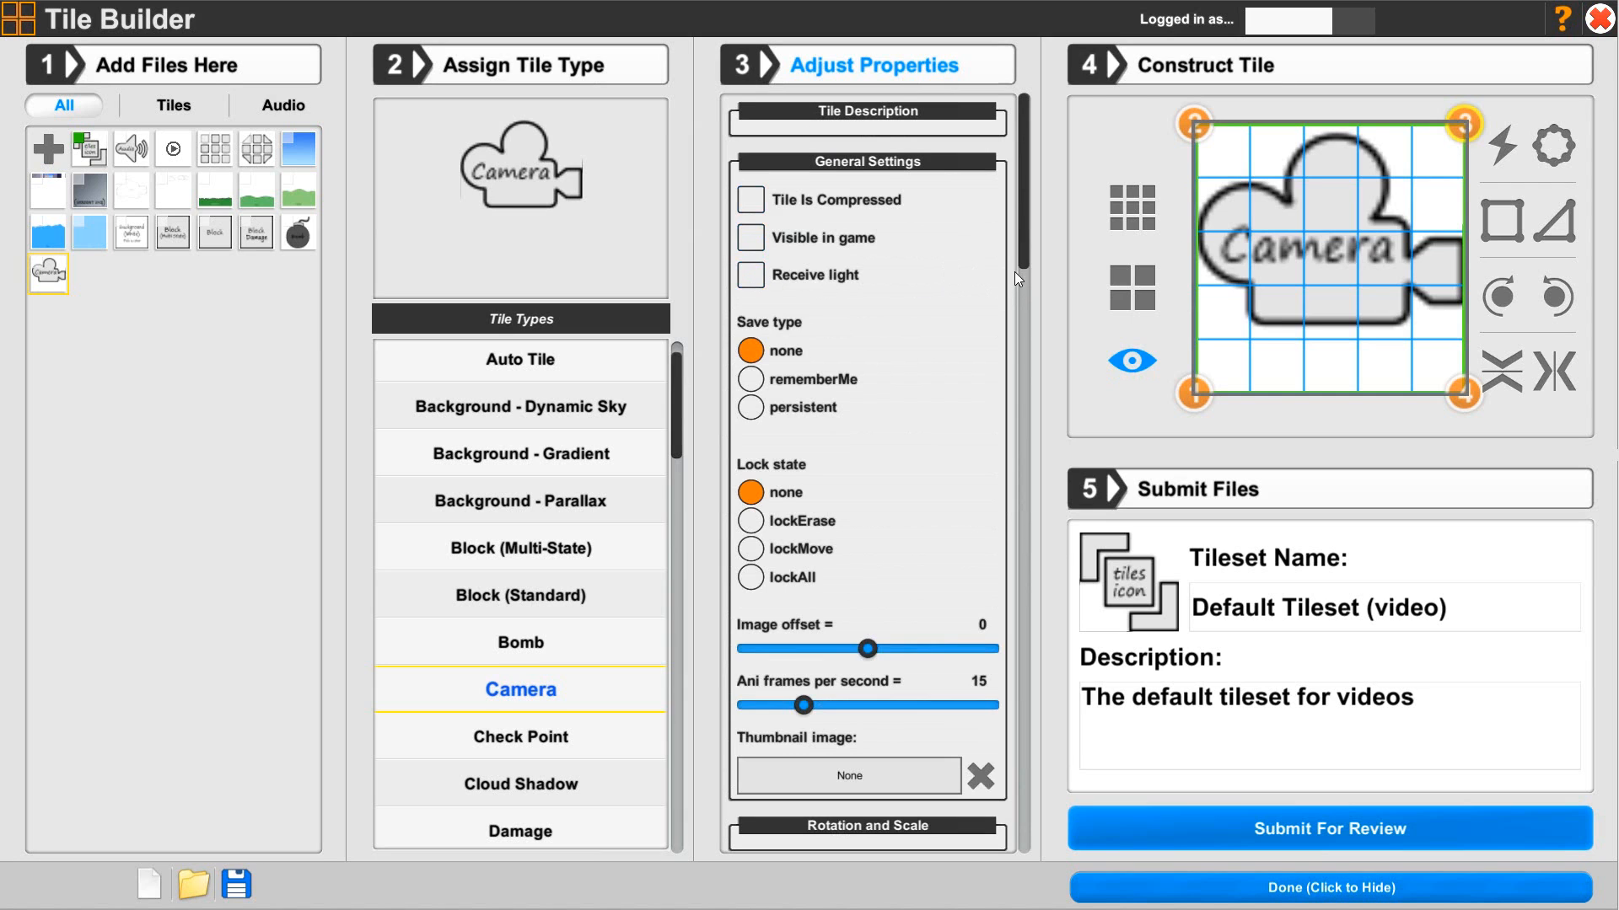
drag(1023, 256, 1011, 364)
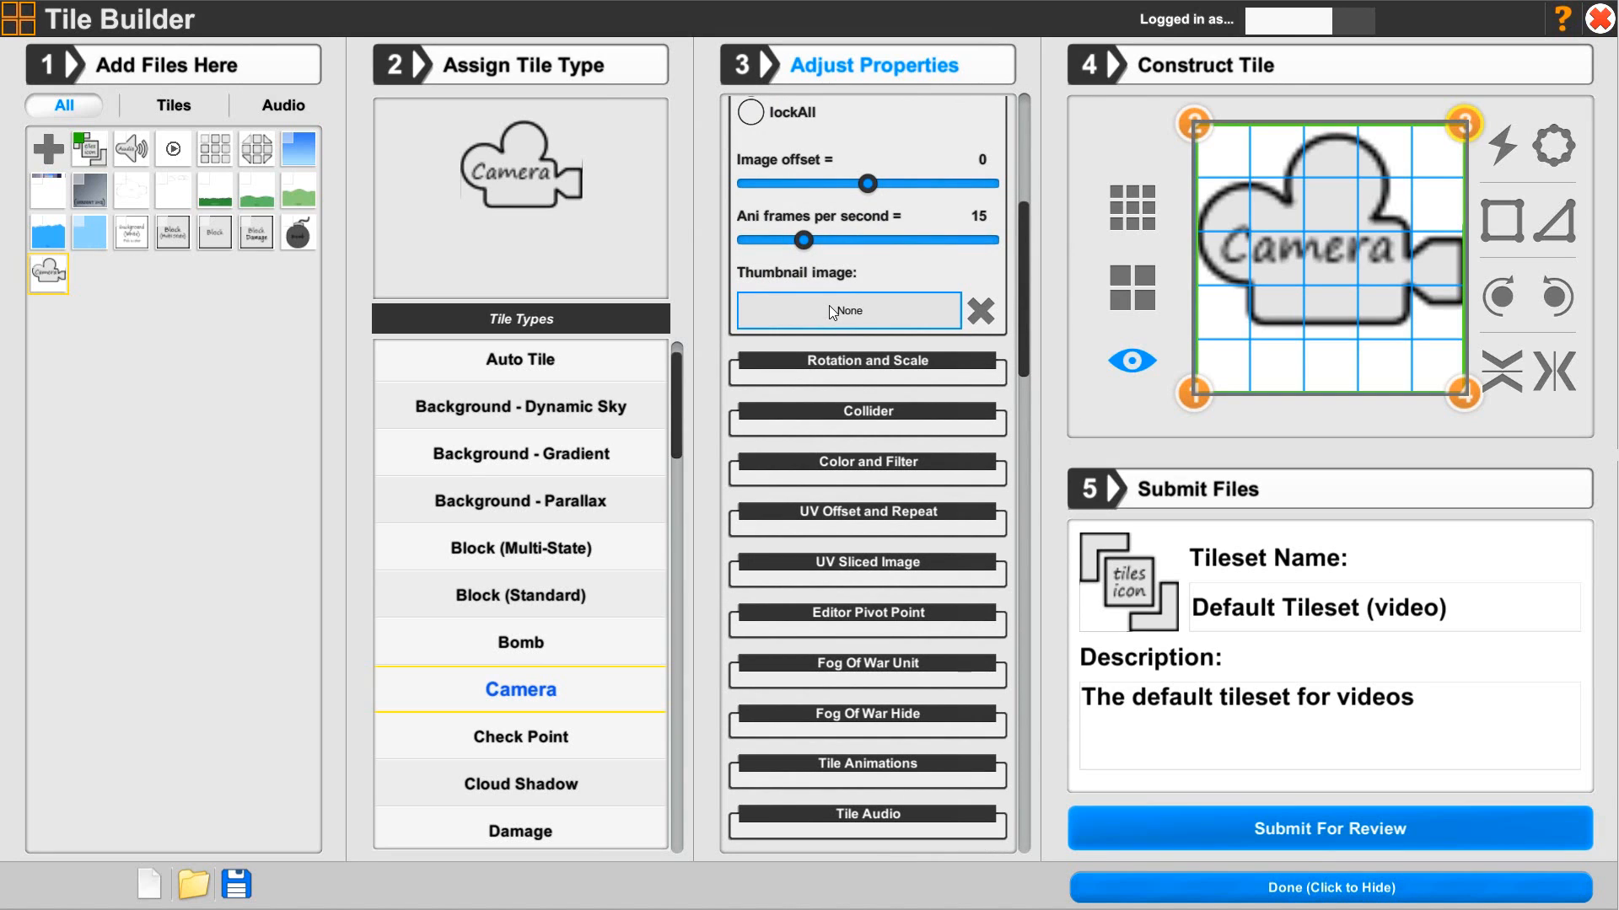
click(827, 305)
click(833, 331)
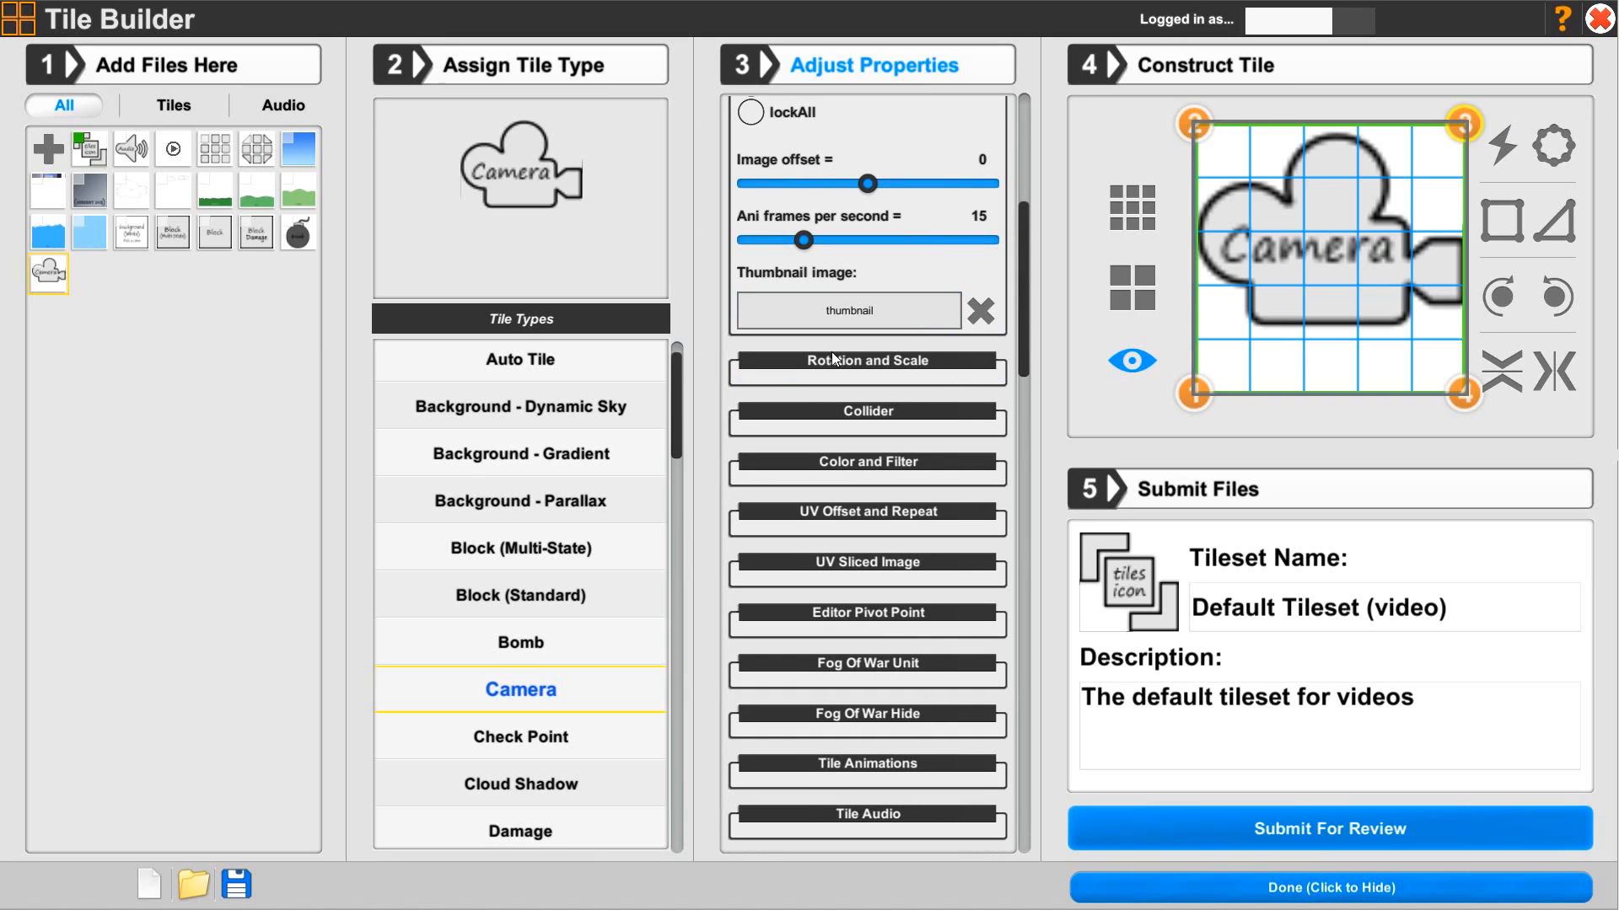
- Disable the camera tile's Collider and Collider when holding options
click(813, 410)
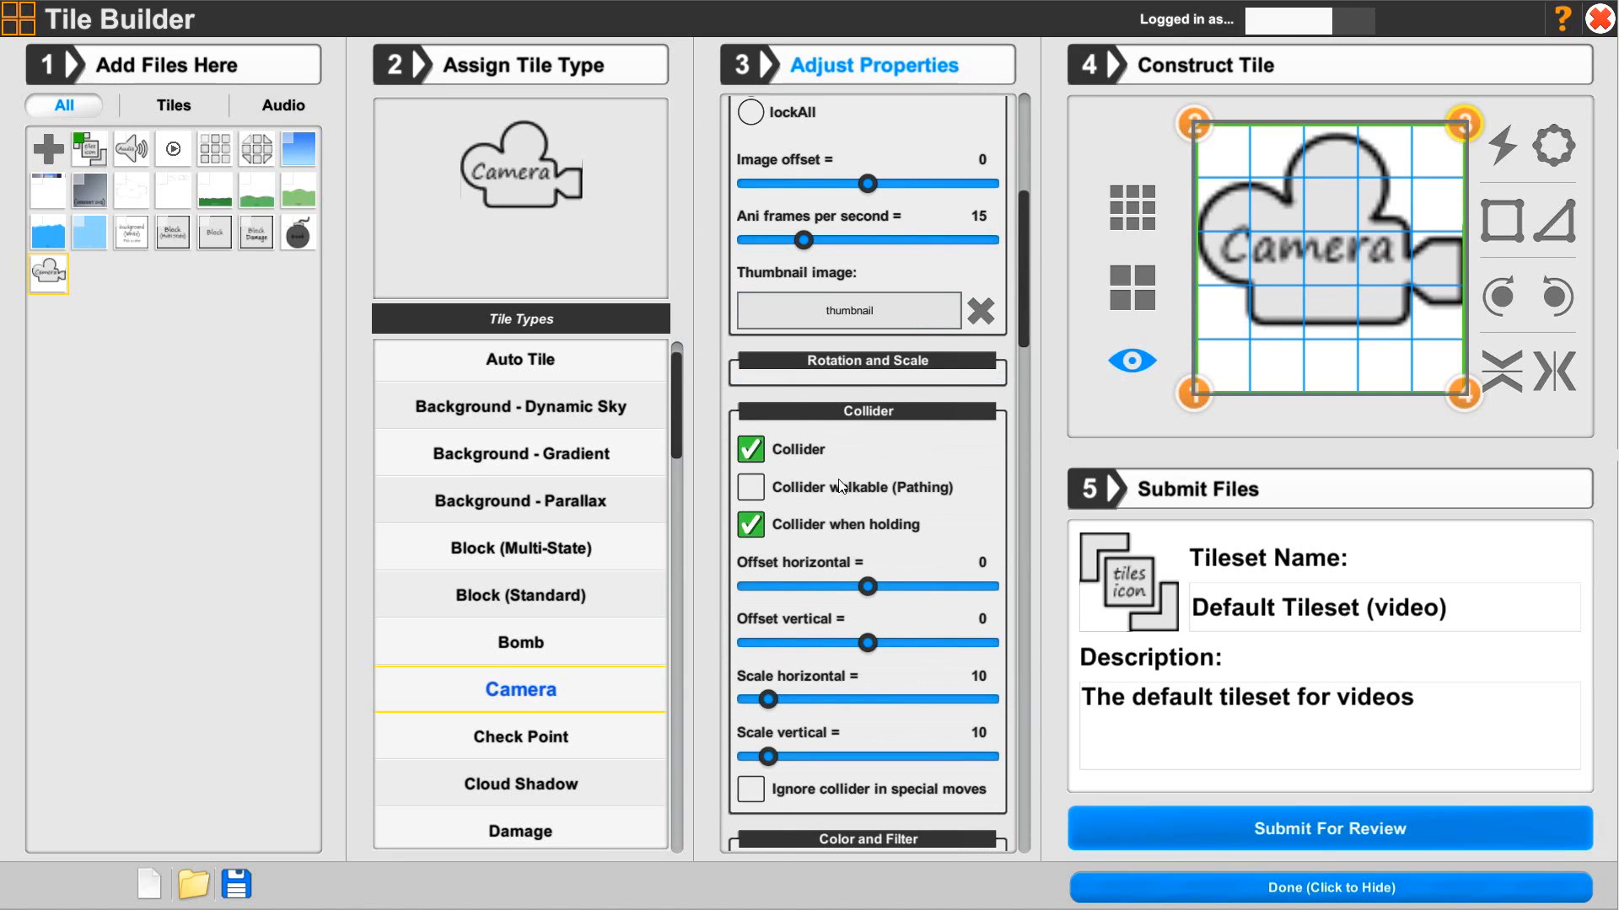
click(750, 453)
click(752, 527)
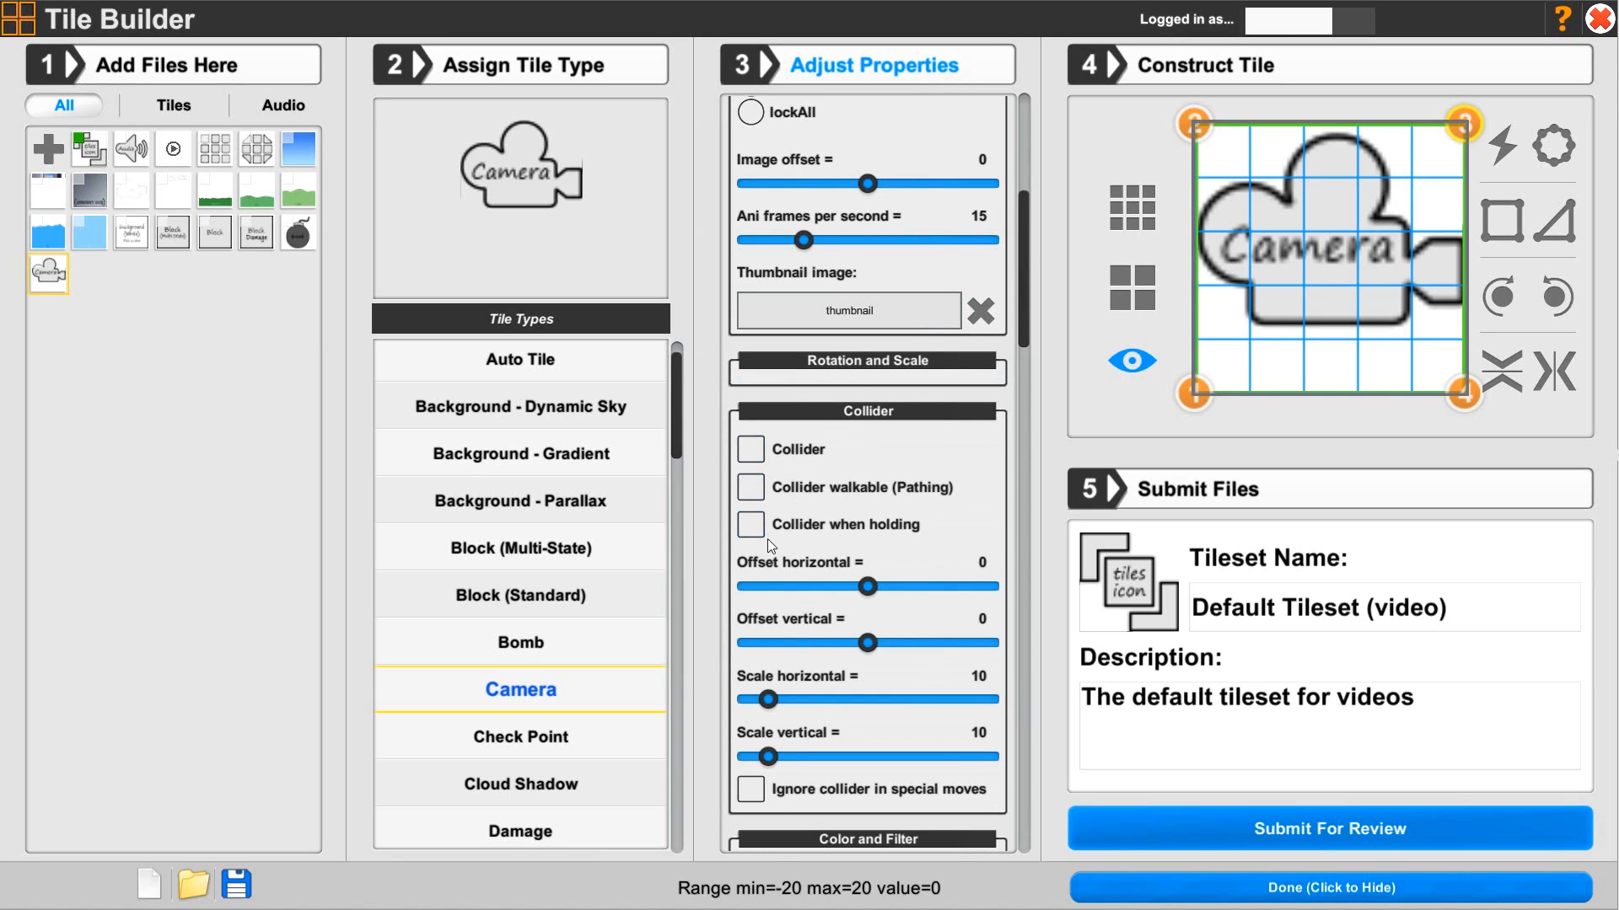
click(891, 413)
- Enable the trigger in the camera tile's Trigger Settings
drag(1019, 337, 988, 536)
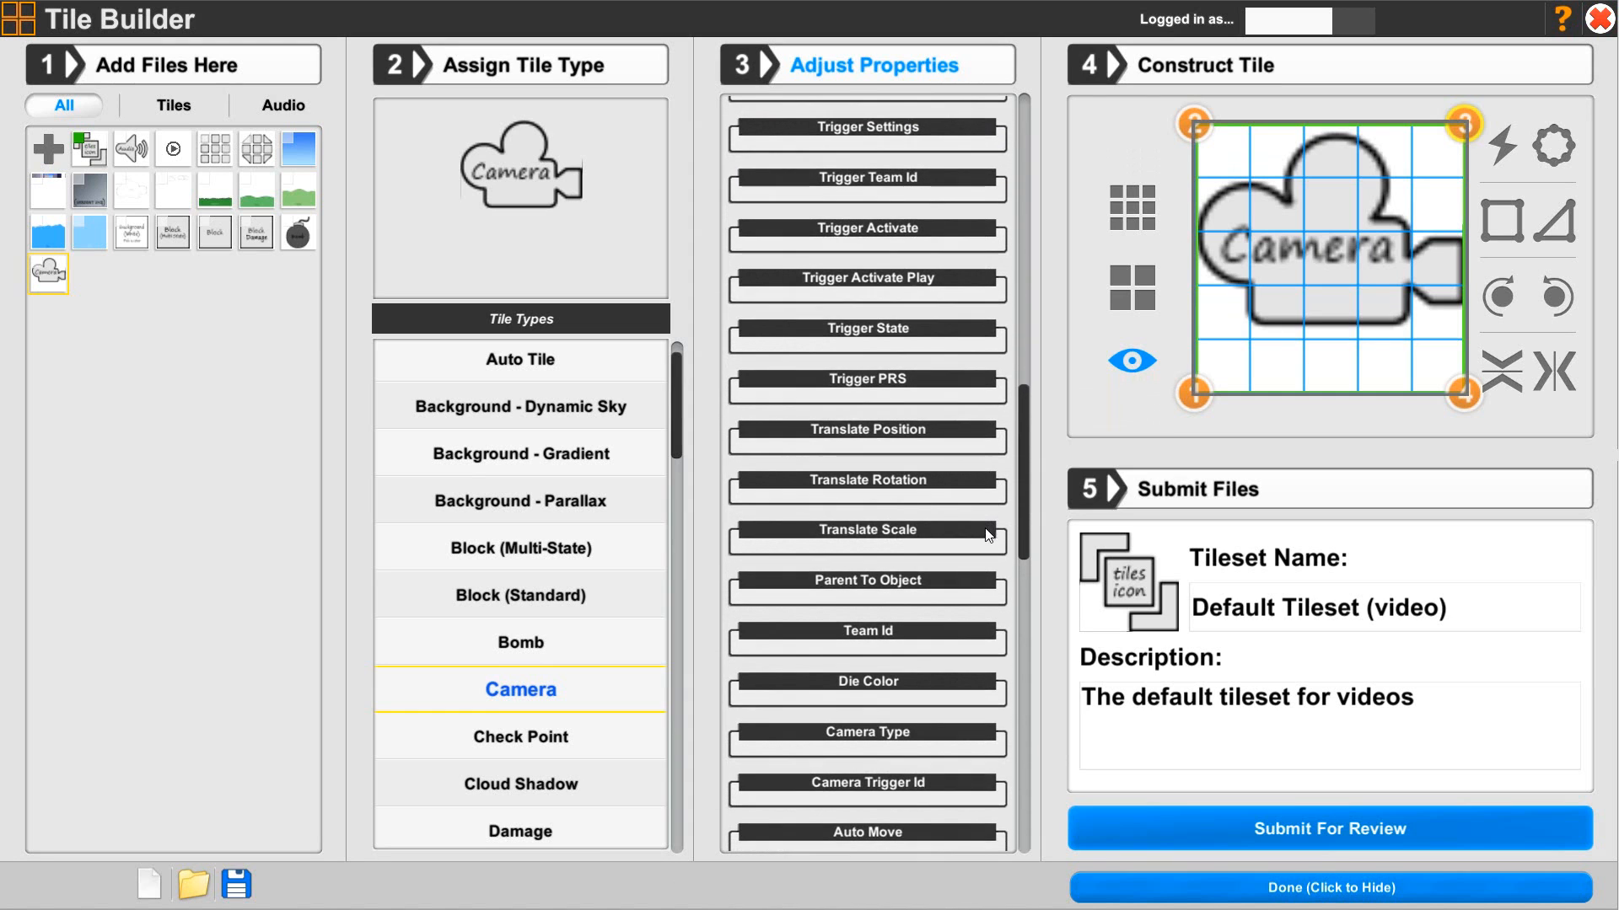
click(774, 133)
click(750, 165)
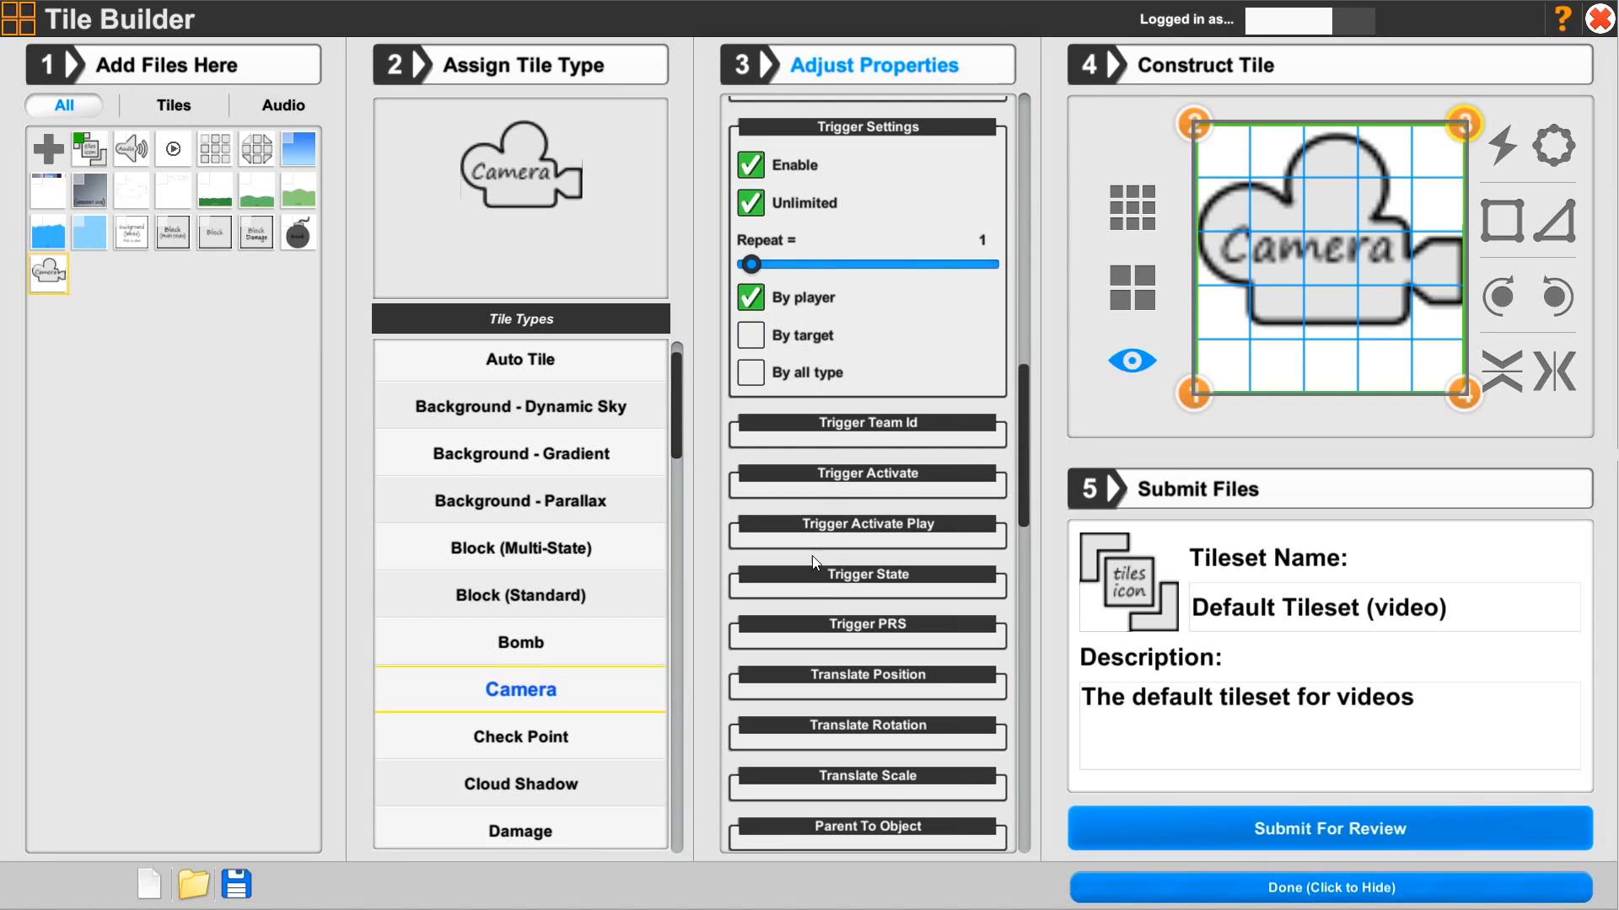
- Set the trigger state to activate on start, with both On exit and On enter set to none
click(824, 580)
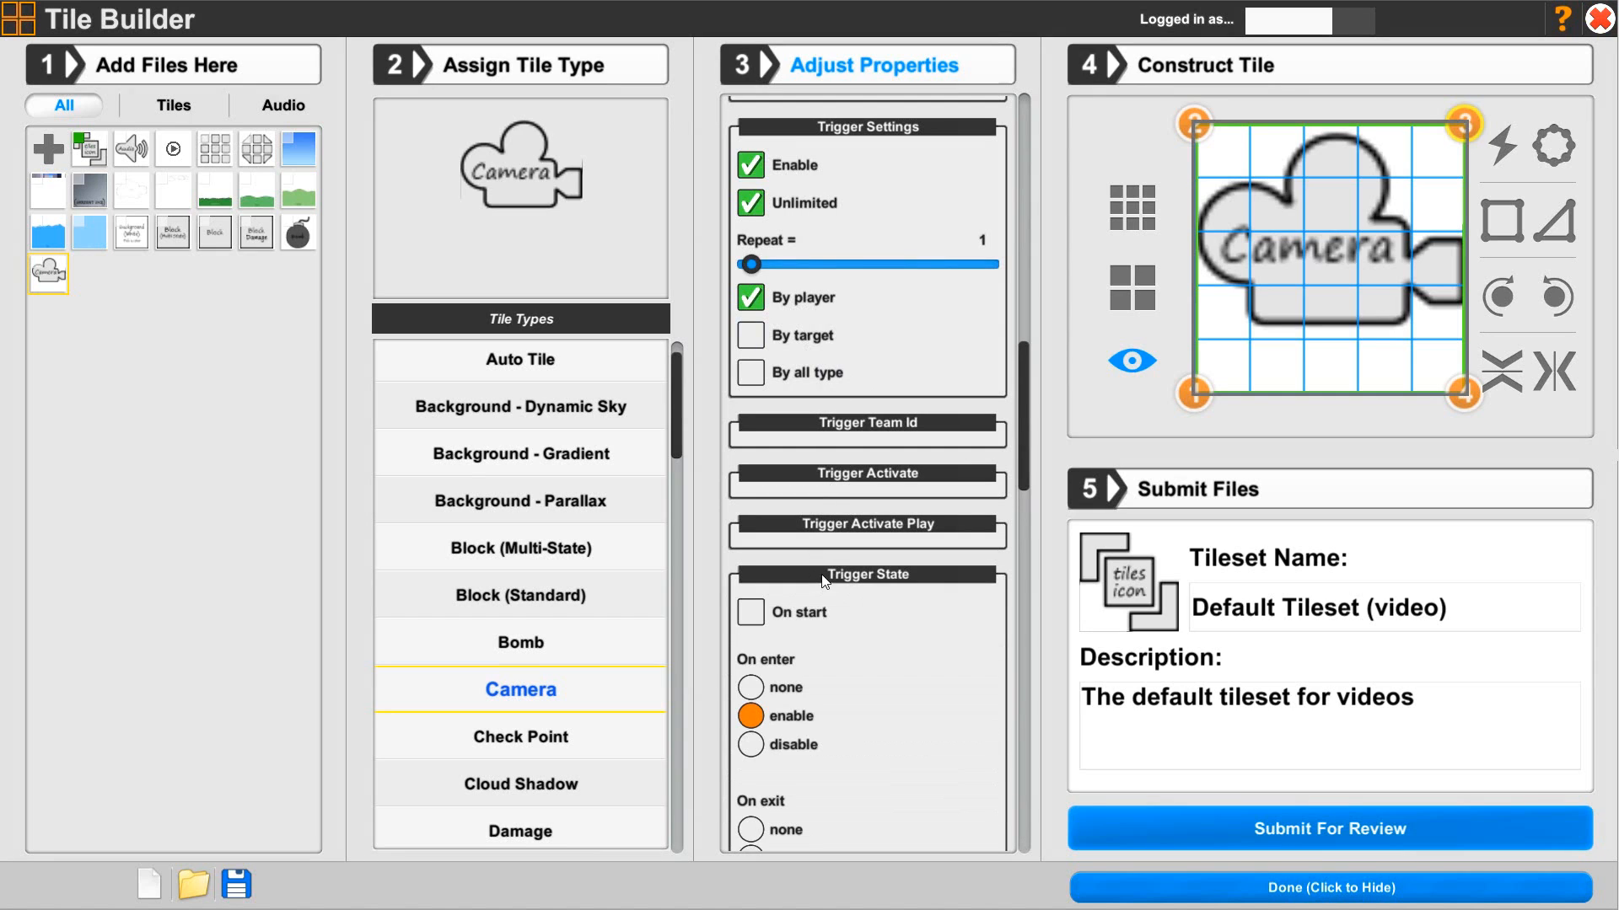
drag(1020, 481, 1015, 566)
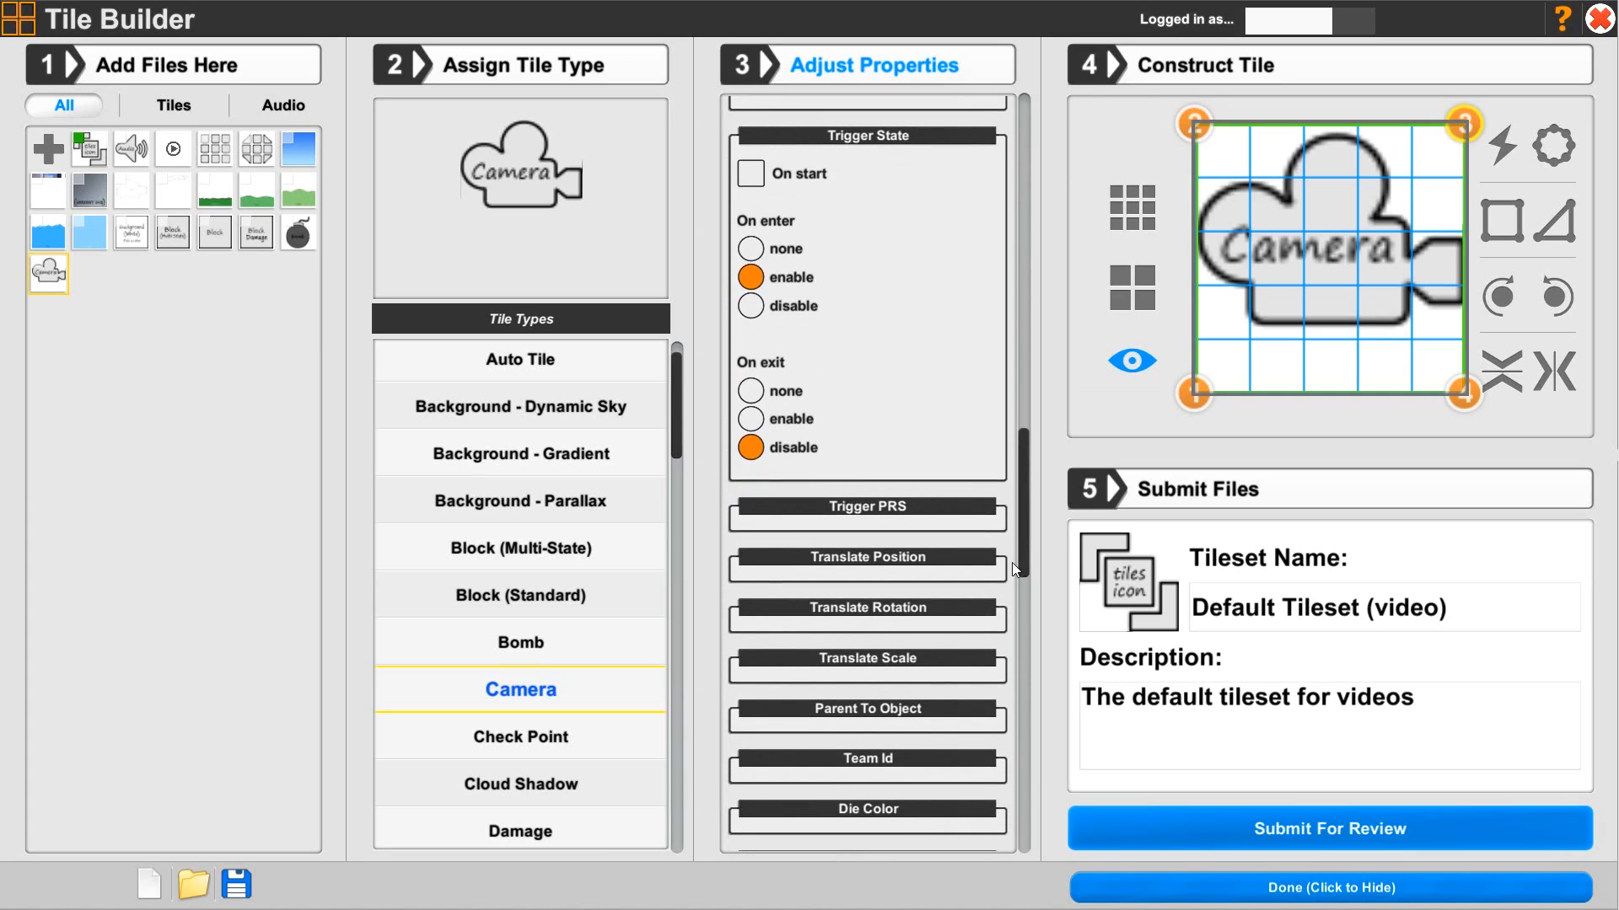
click(751, 167)
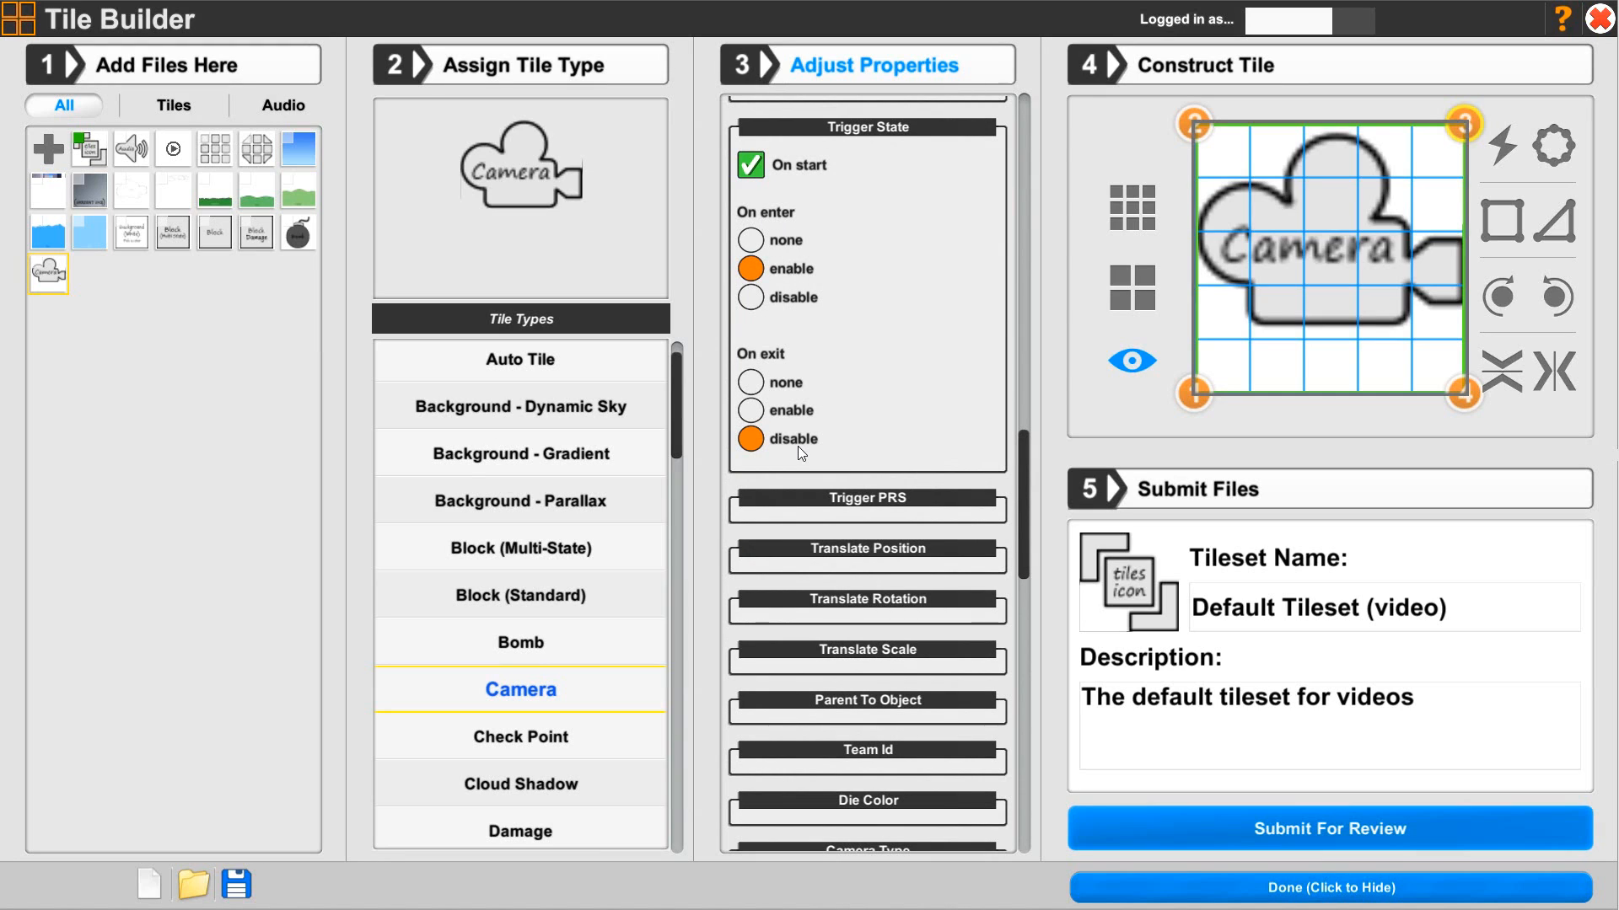
click(782, 390)
scroll(1023, 482, down, 1)
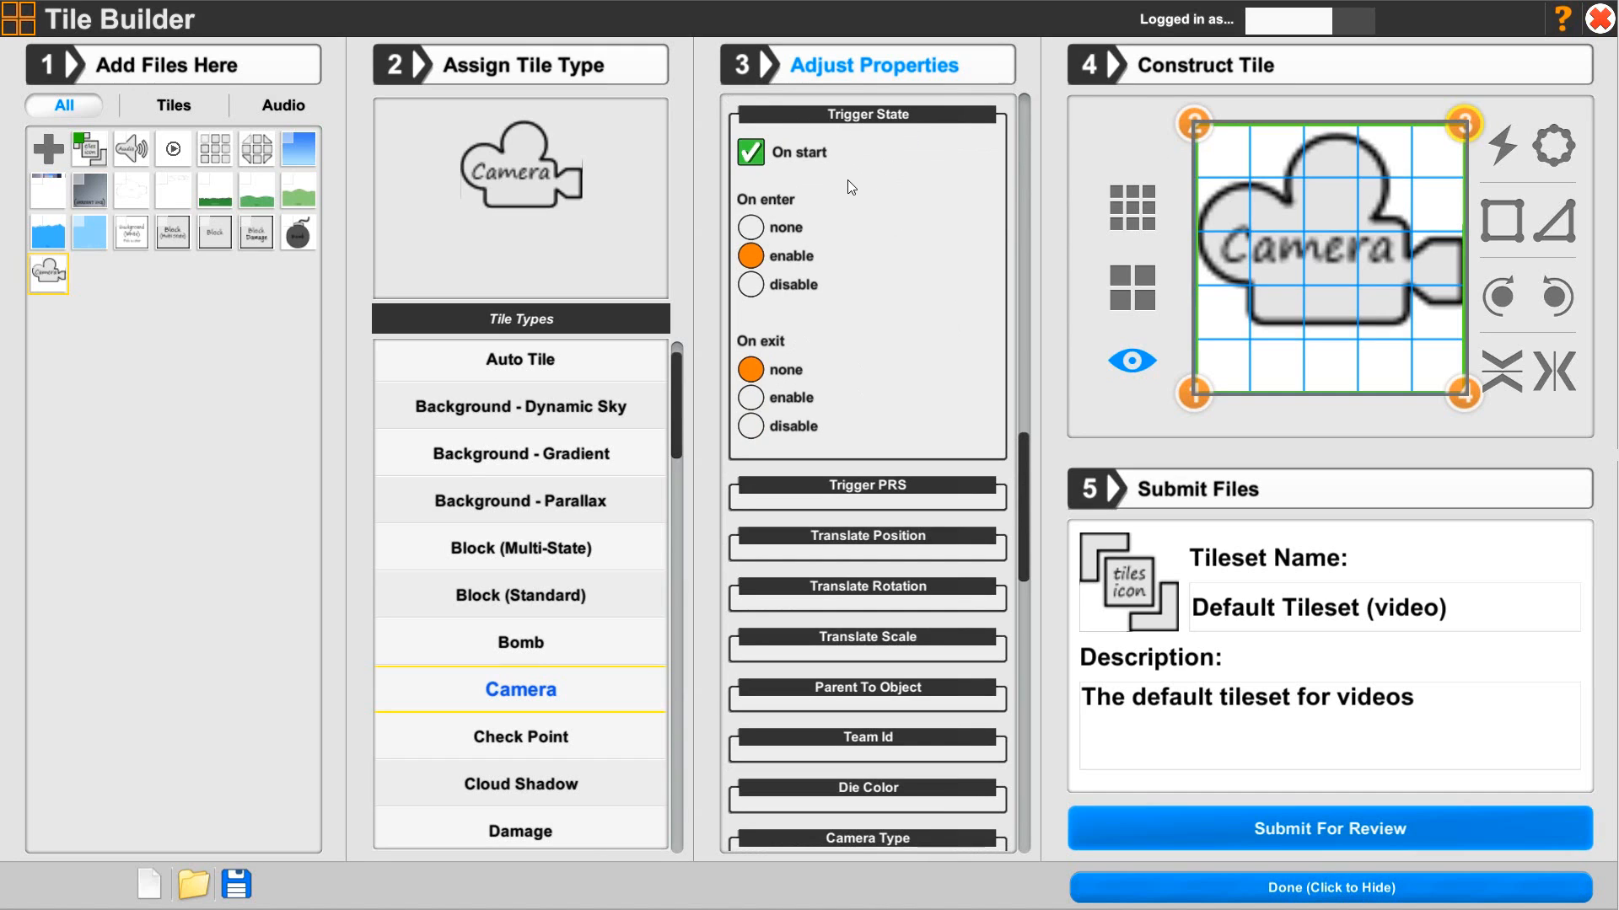
click(750, 235)
- Examine the available camera types and the Camera Trigger Id options for following a player or target
drag(1022, 541, 1021, 592)
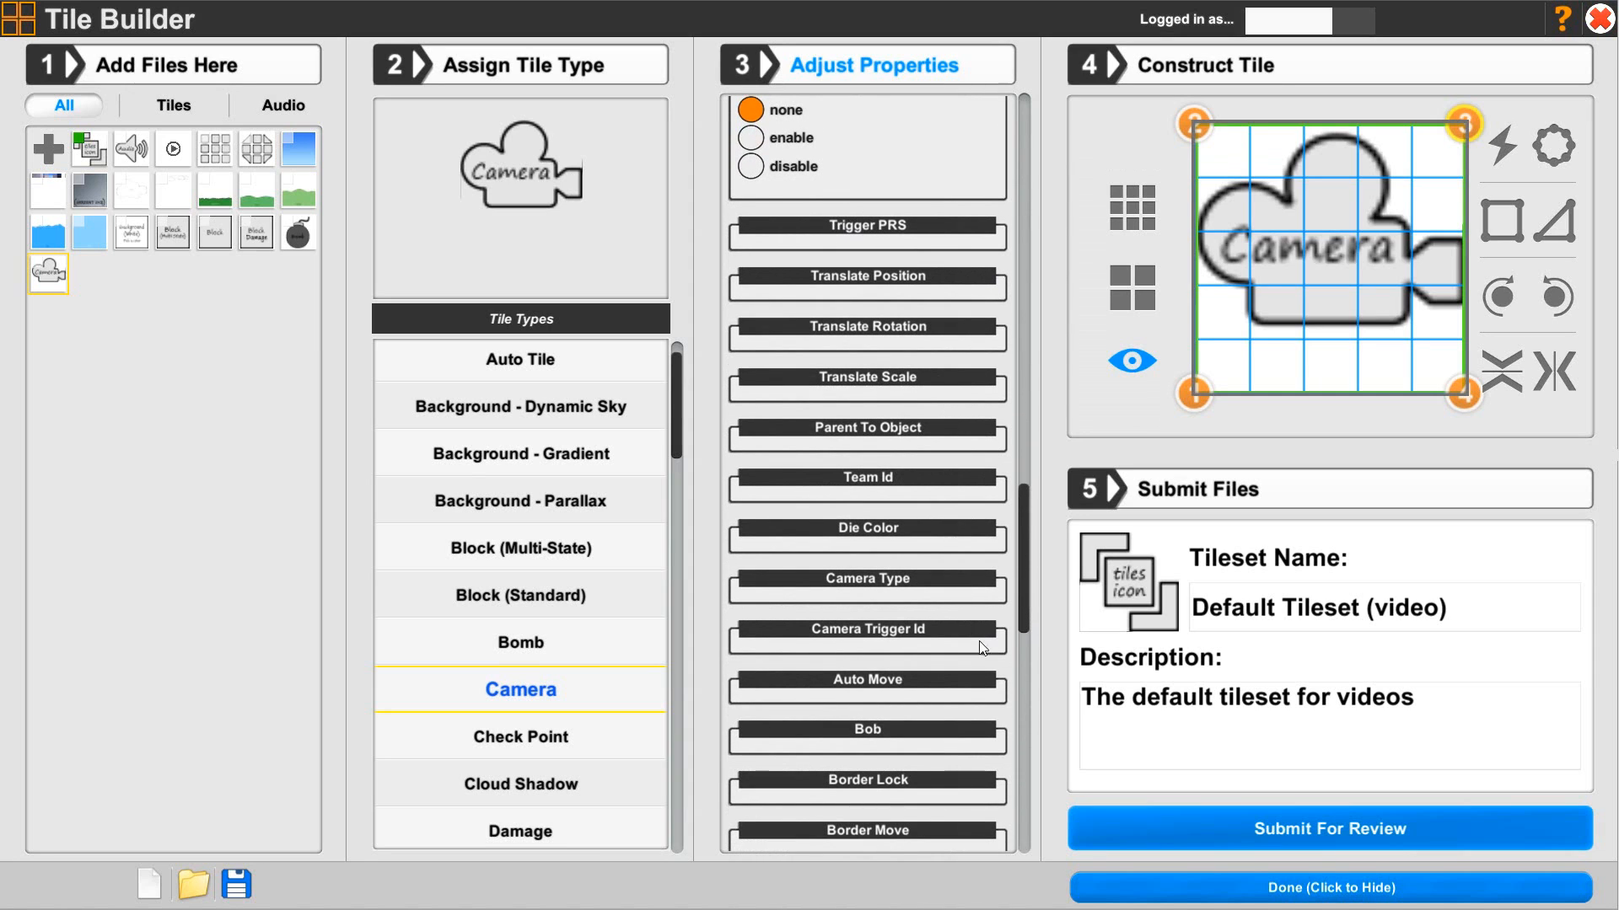
drag(1020, 624, 1014, 710)
click(881, 131)
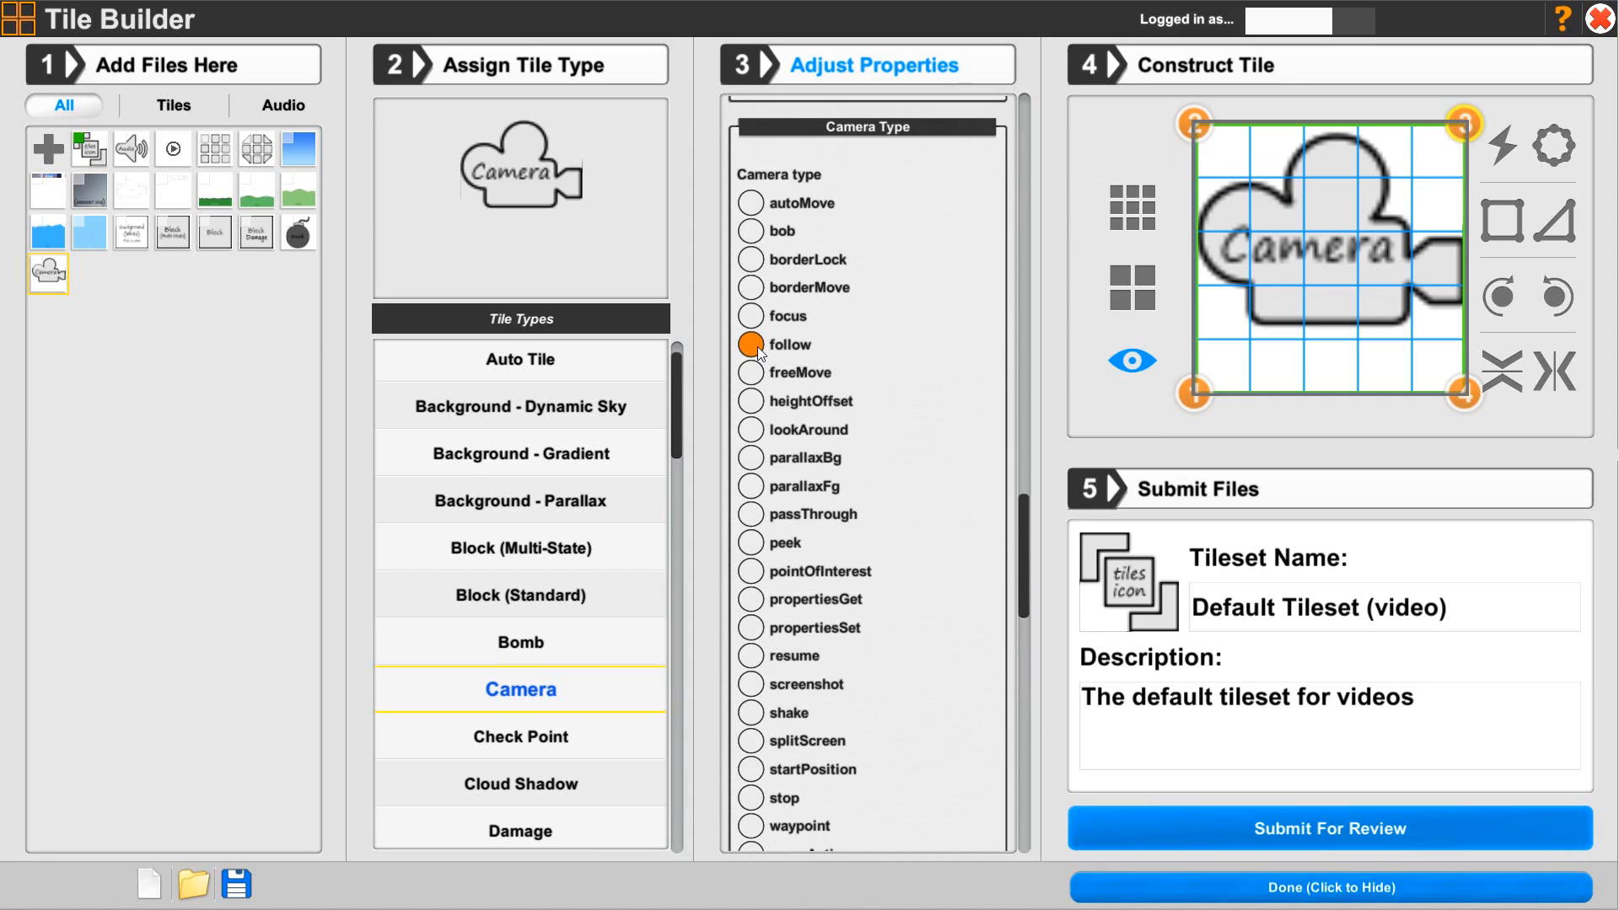
drag(1018, 588, 1018, 603)
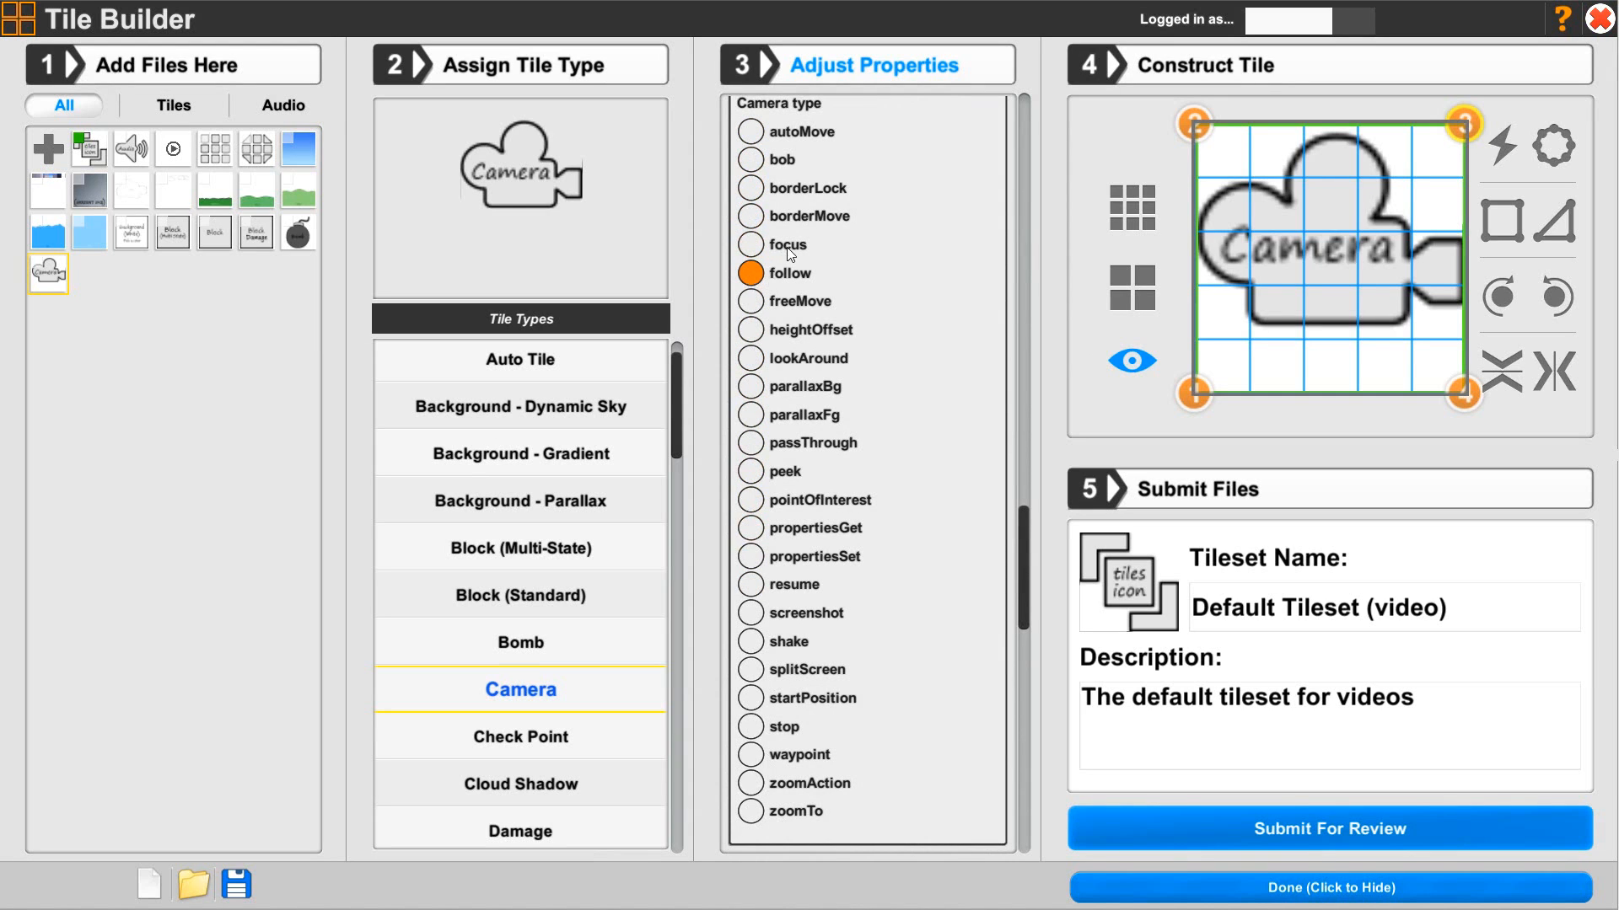
click(830, 145)
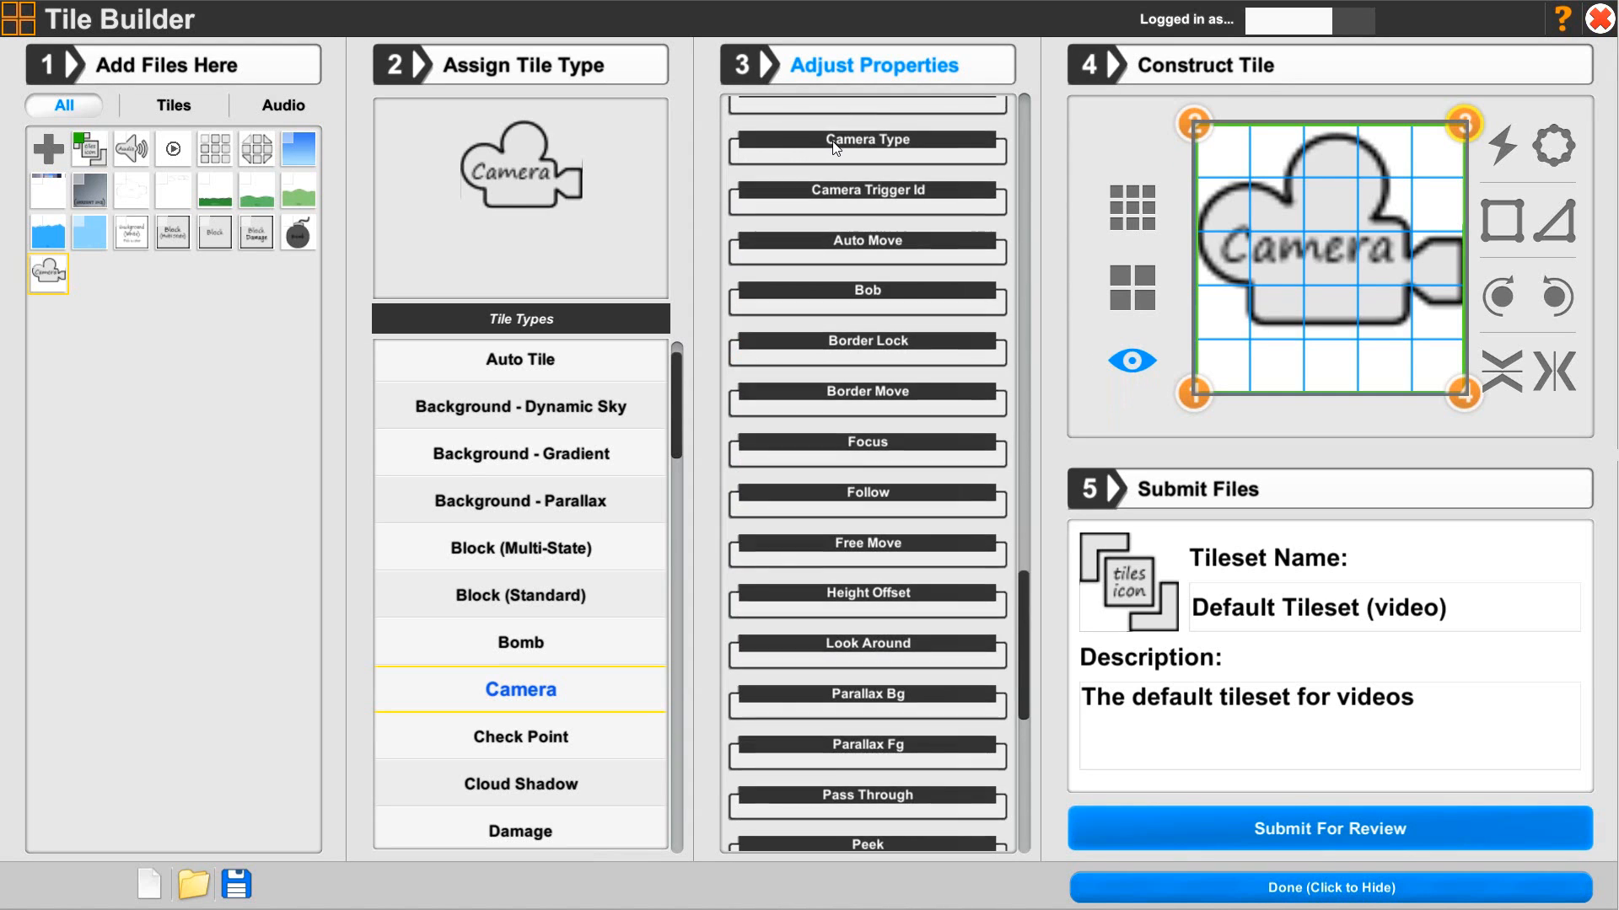
click(852, 193)
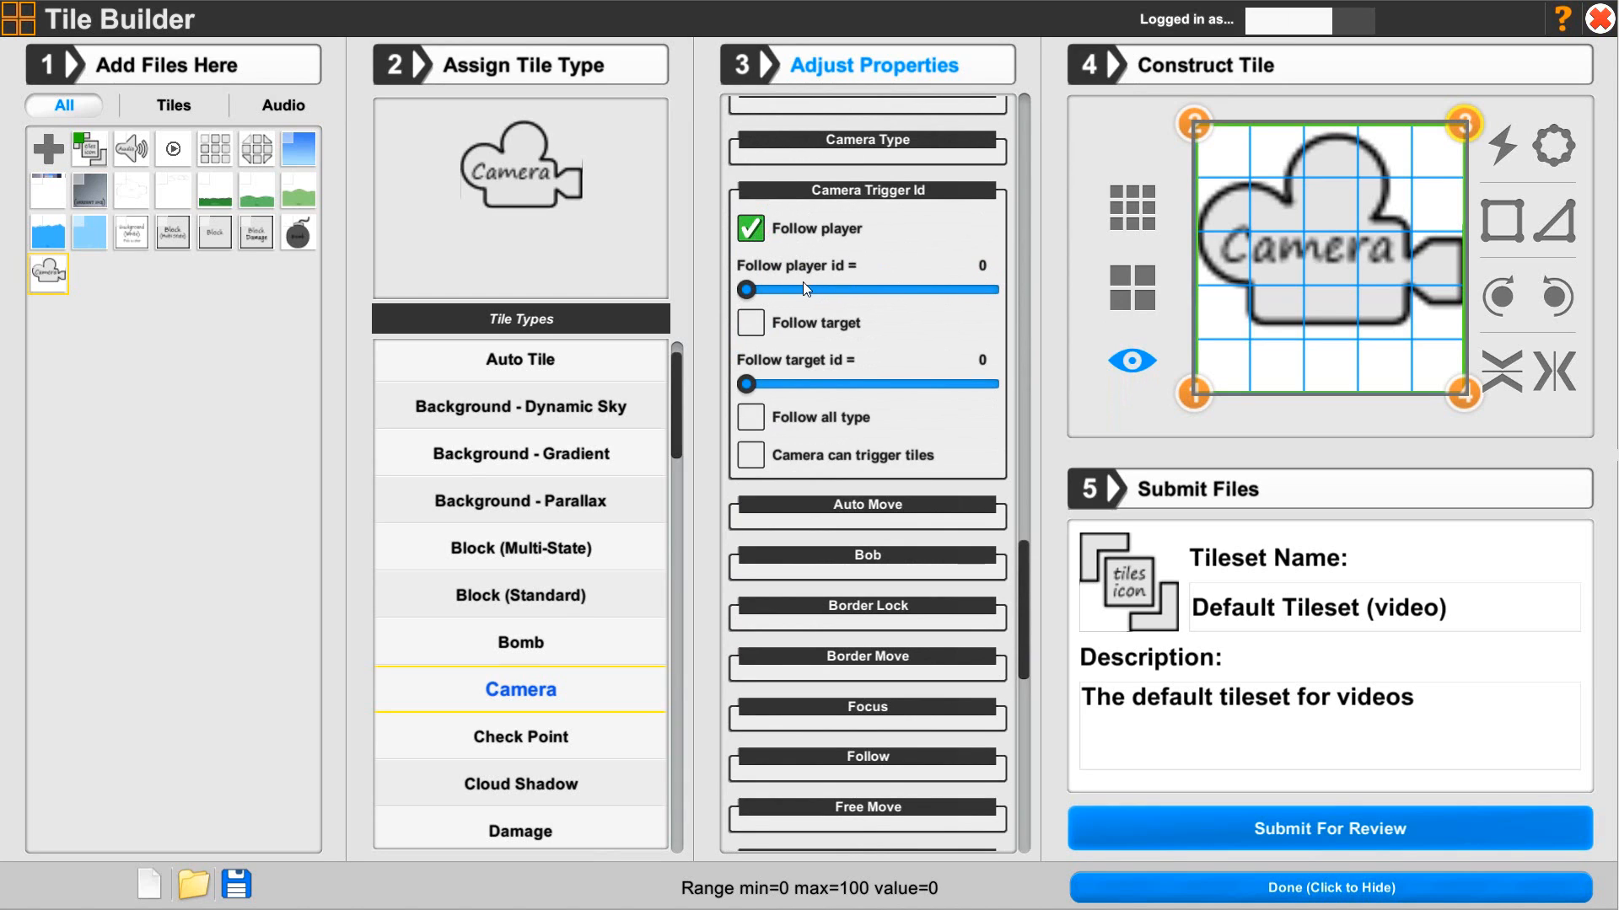
click(833, 191)
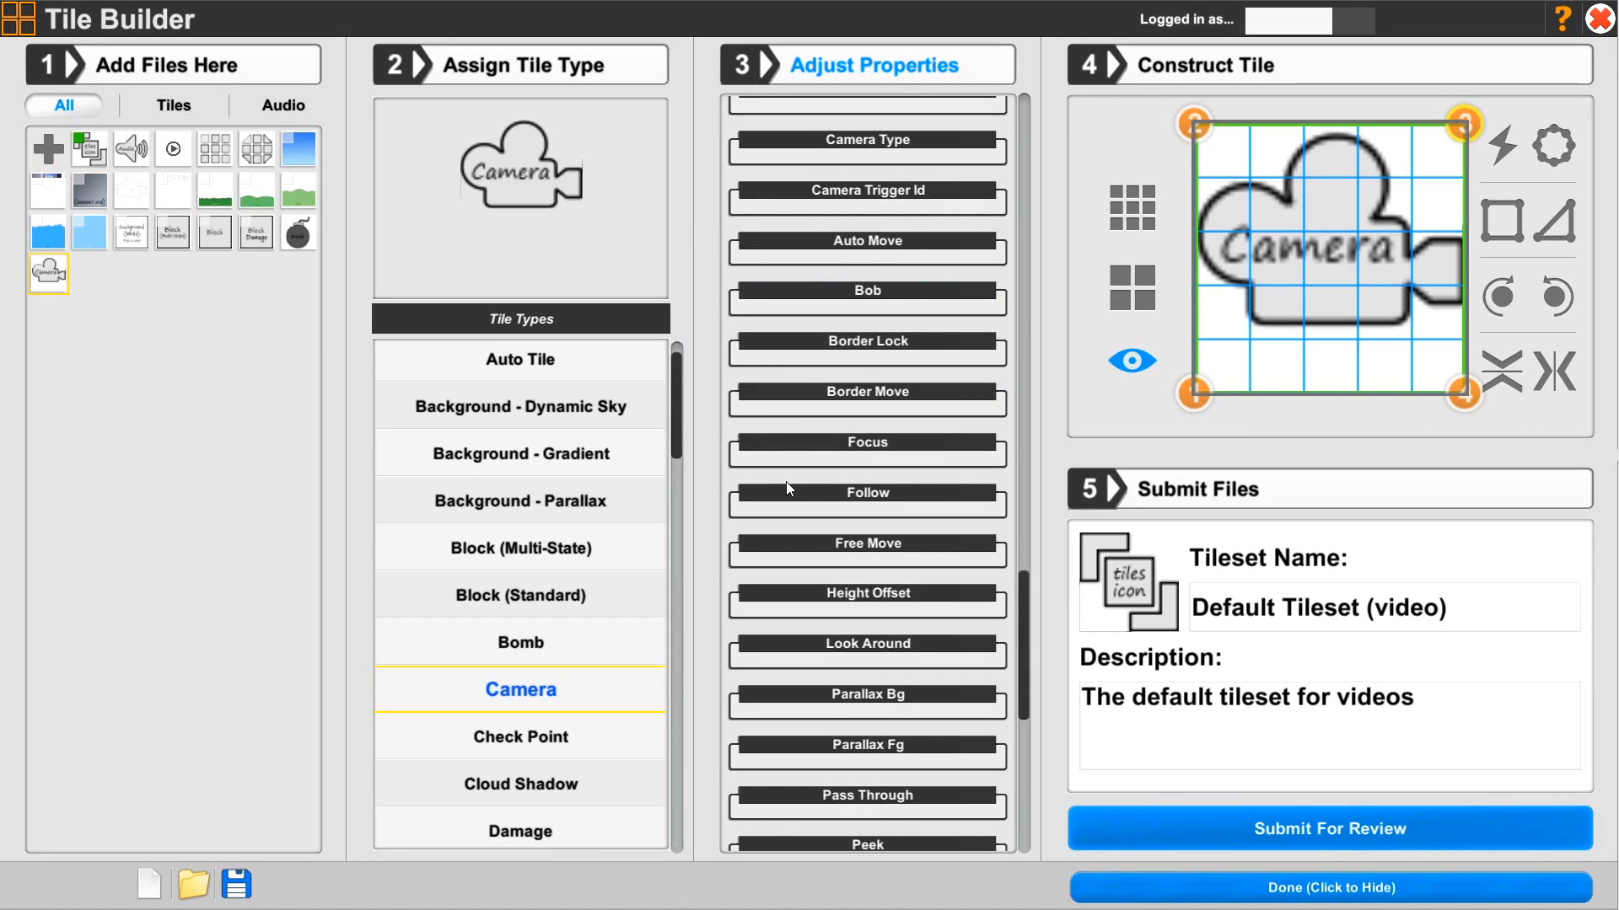
- Set the Follow distance to be determined by screenSize in the camera's Follow properties
click(832, 496)
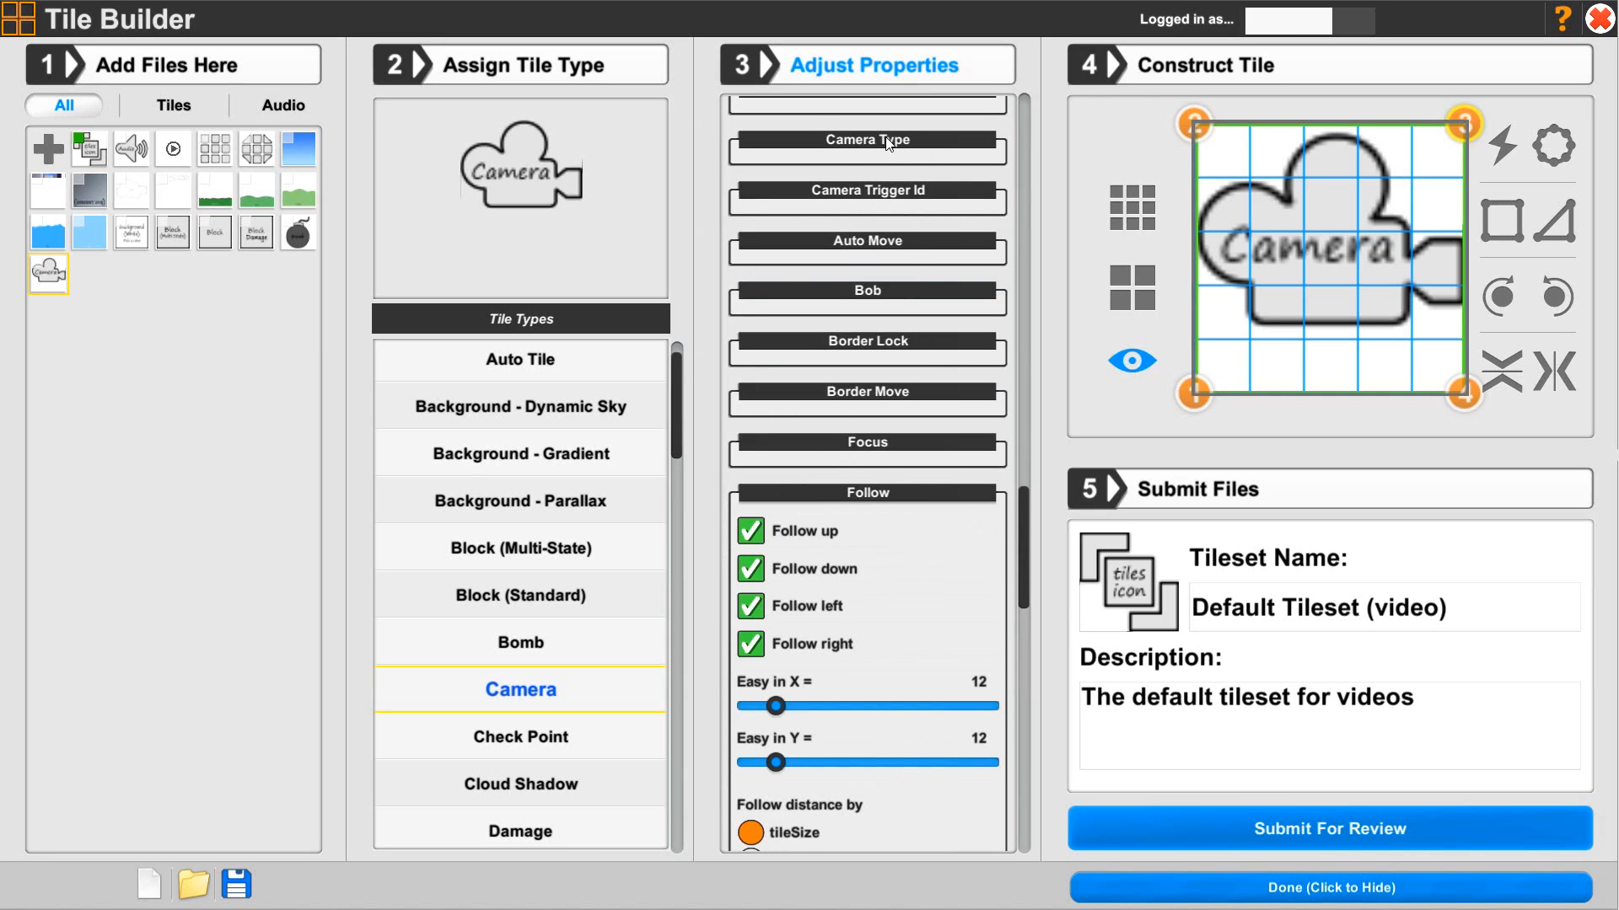
drag(1022, 590, 1015, 662)
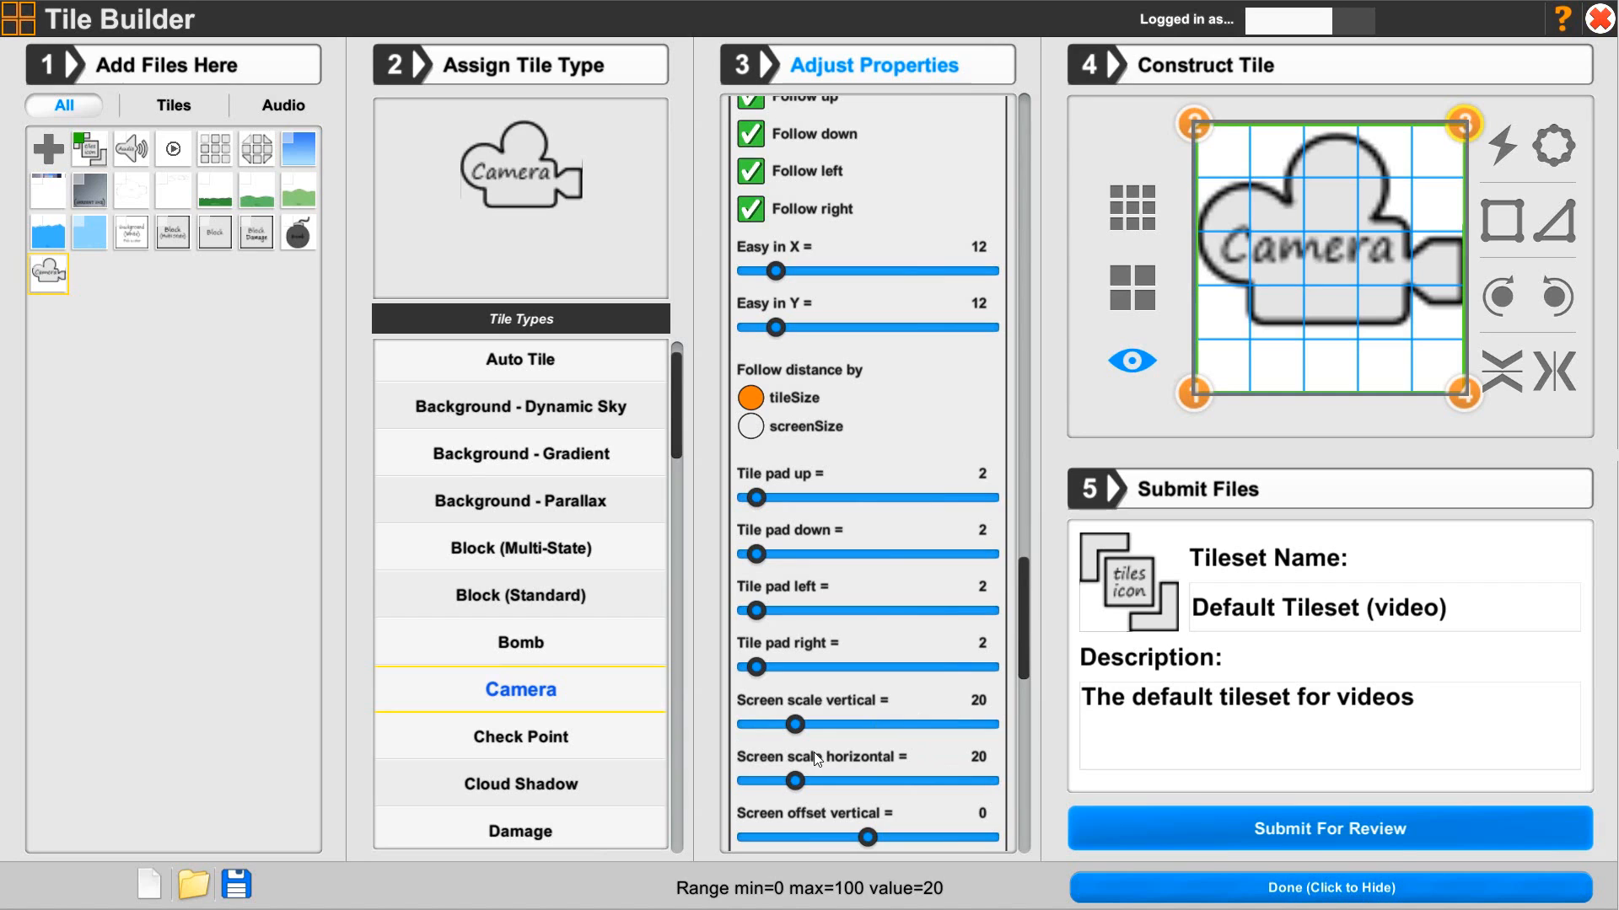
click(751, 426)
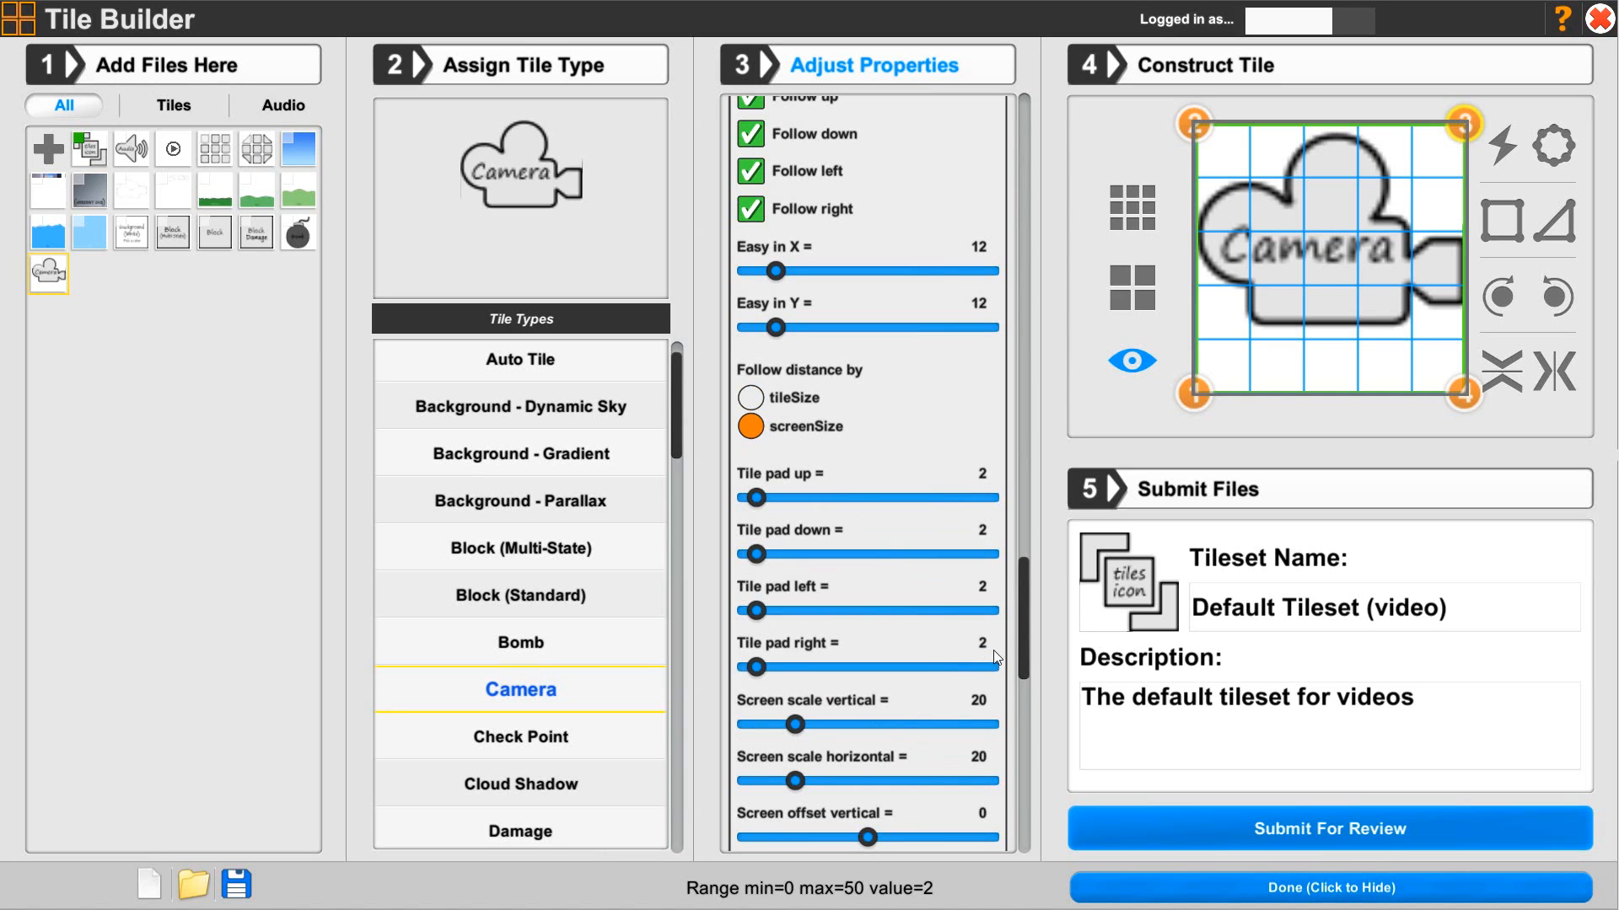
drag(1024, 662, 1009, 559)
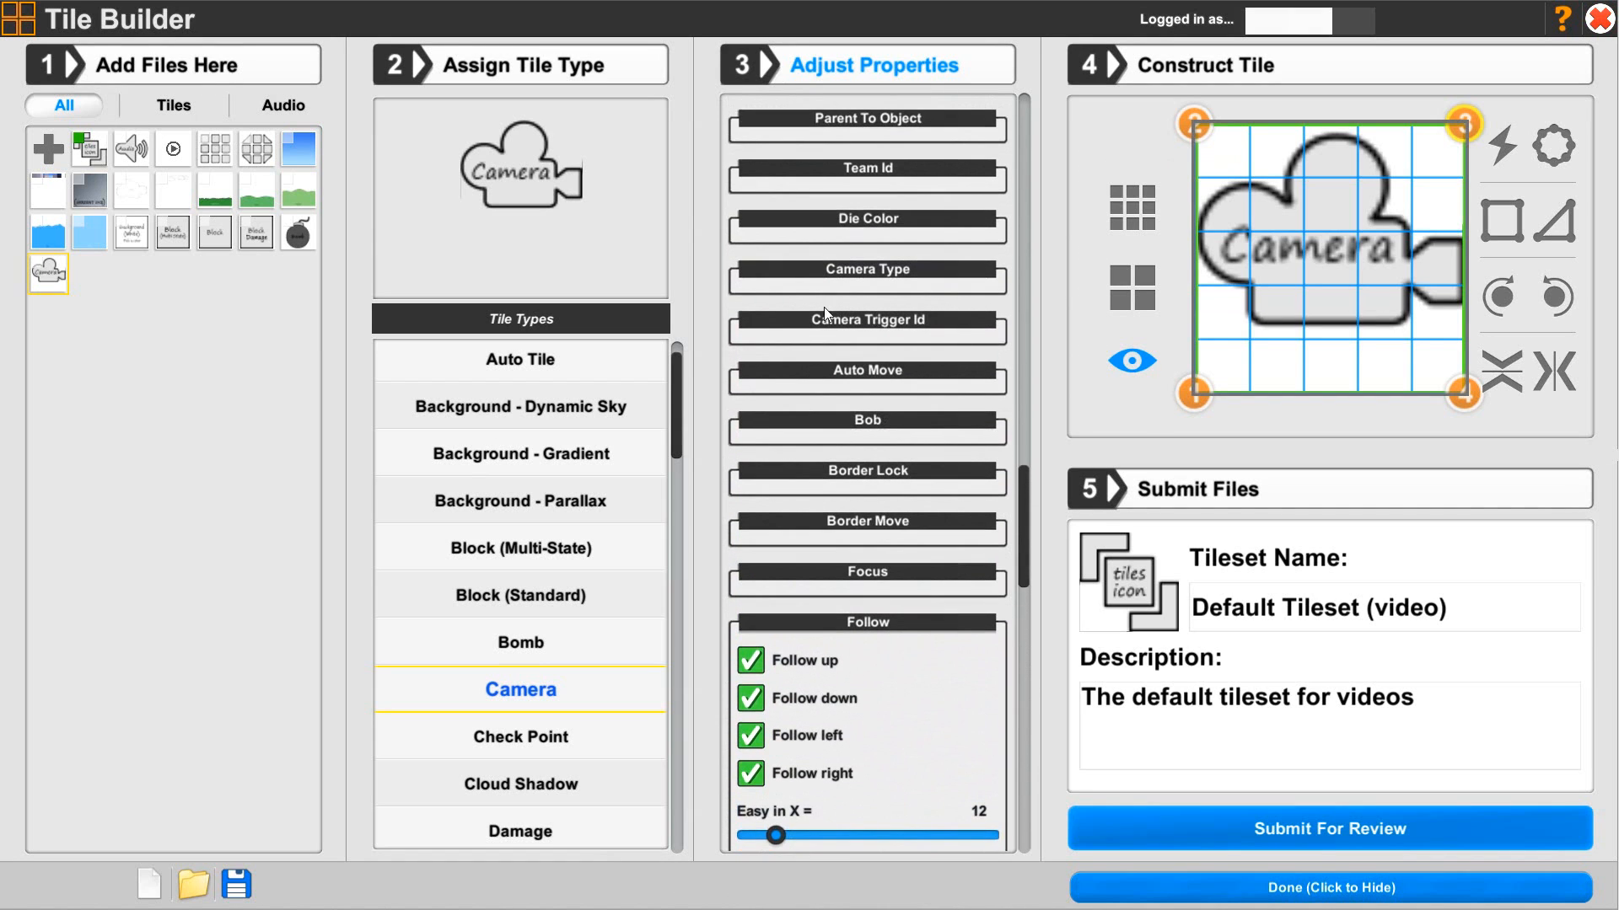
click(877, 624)
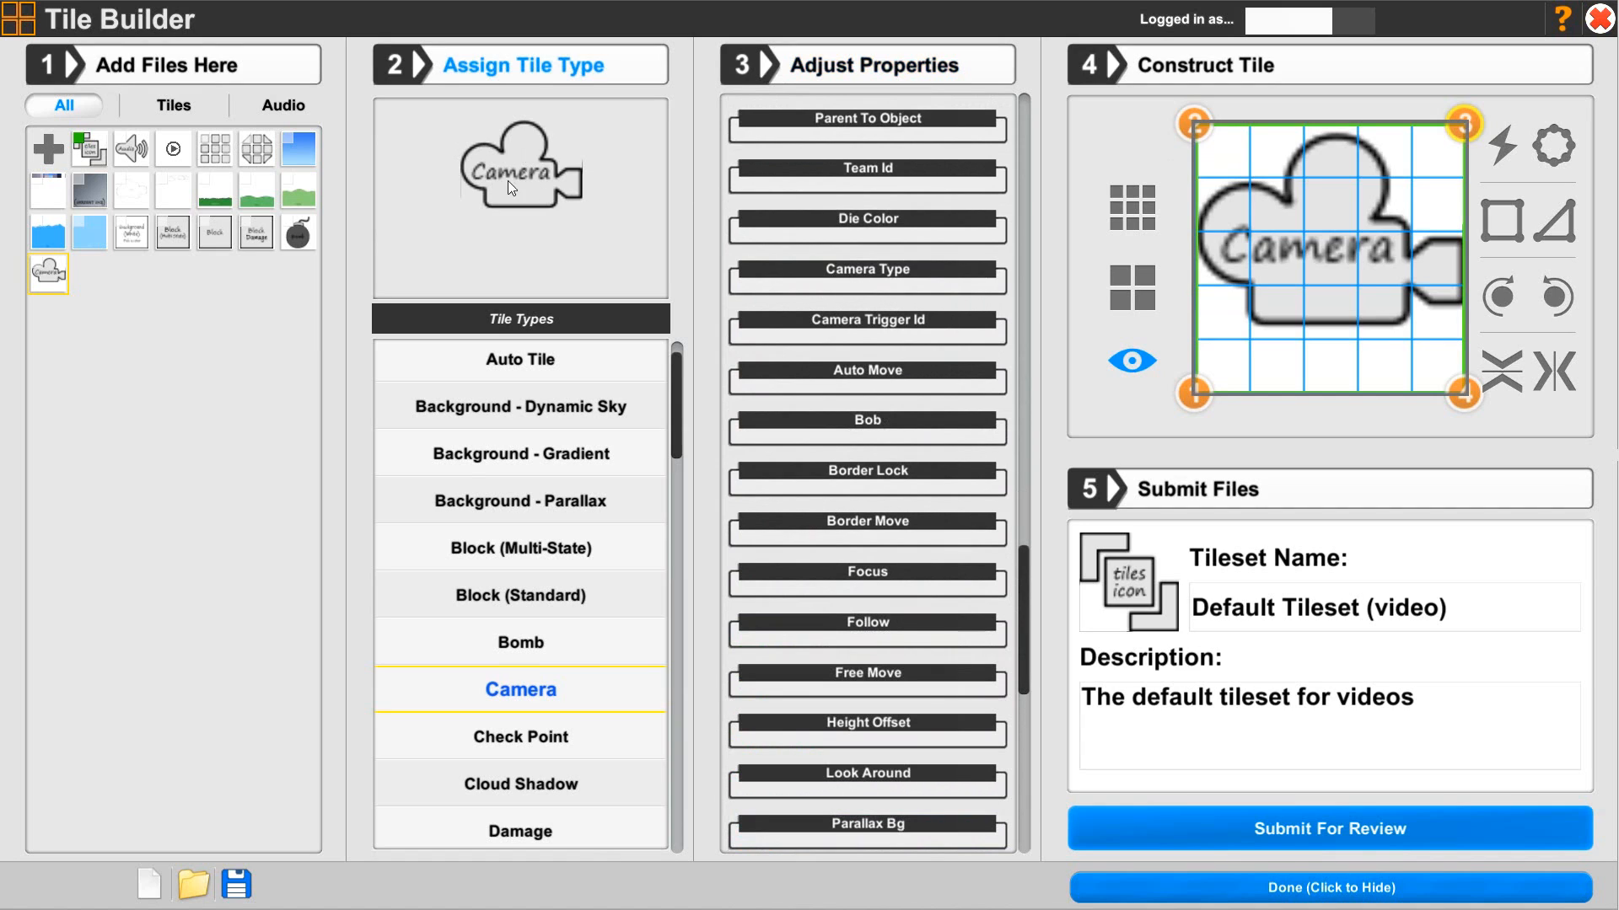